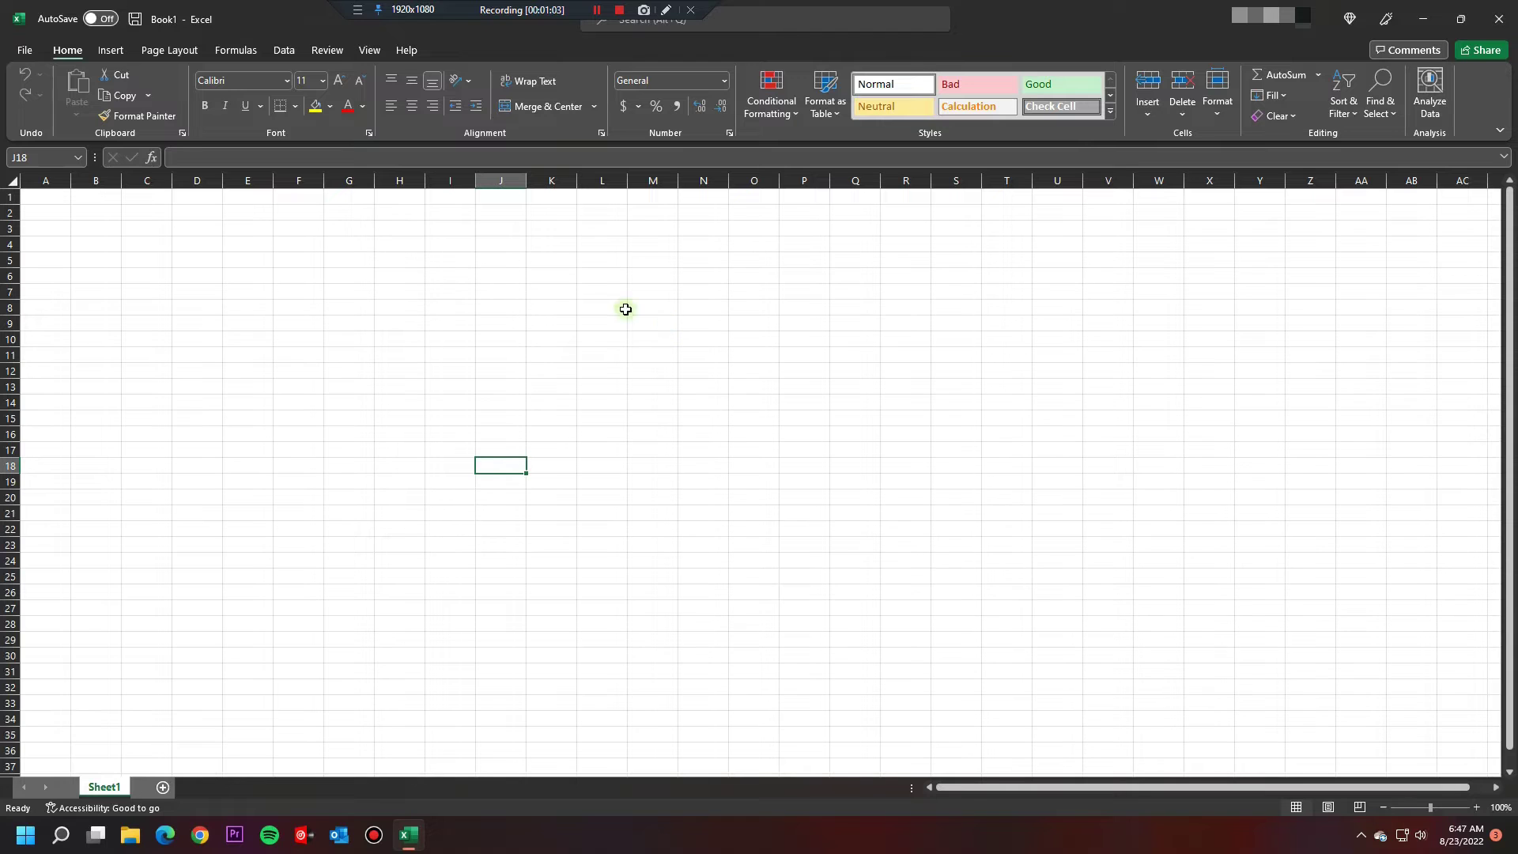
{"action": "left_click", "coordinate": [57, 196]}
{"action": "left_click", "coordinate": [13, 181]}
{"action": "left_click", "coordinate": [253, 277]}
{"action": "left_click", "coordinate": [41, 199]}
{"action": "left_click", "coordinate": [440, 307]}
{"action": "left_click", "coordinate": [419, 371]}
{"action": "left_click_drag", "start_coordinate": [44, 182], "coordinate": [820, 179]}
{"action": "left_click", "coordinate": [57, 249]}
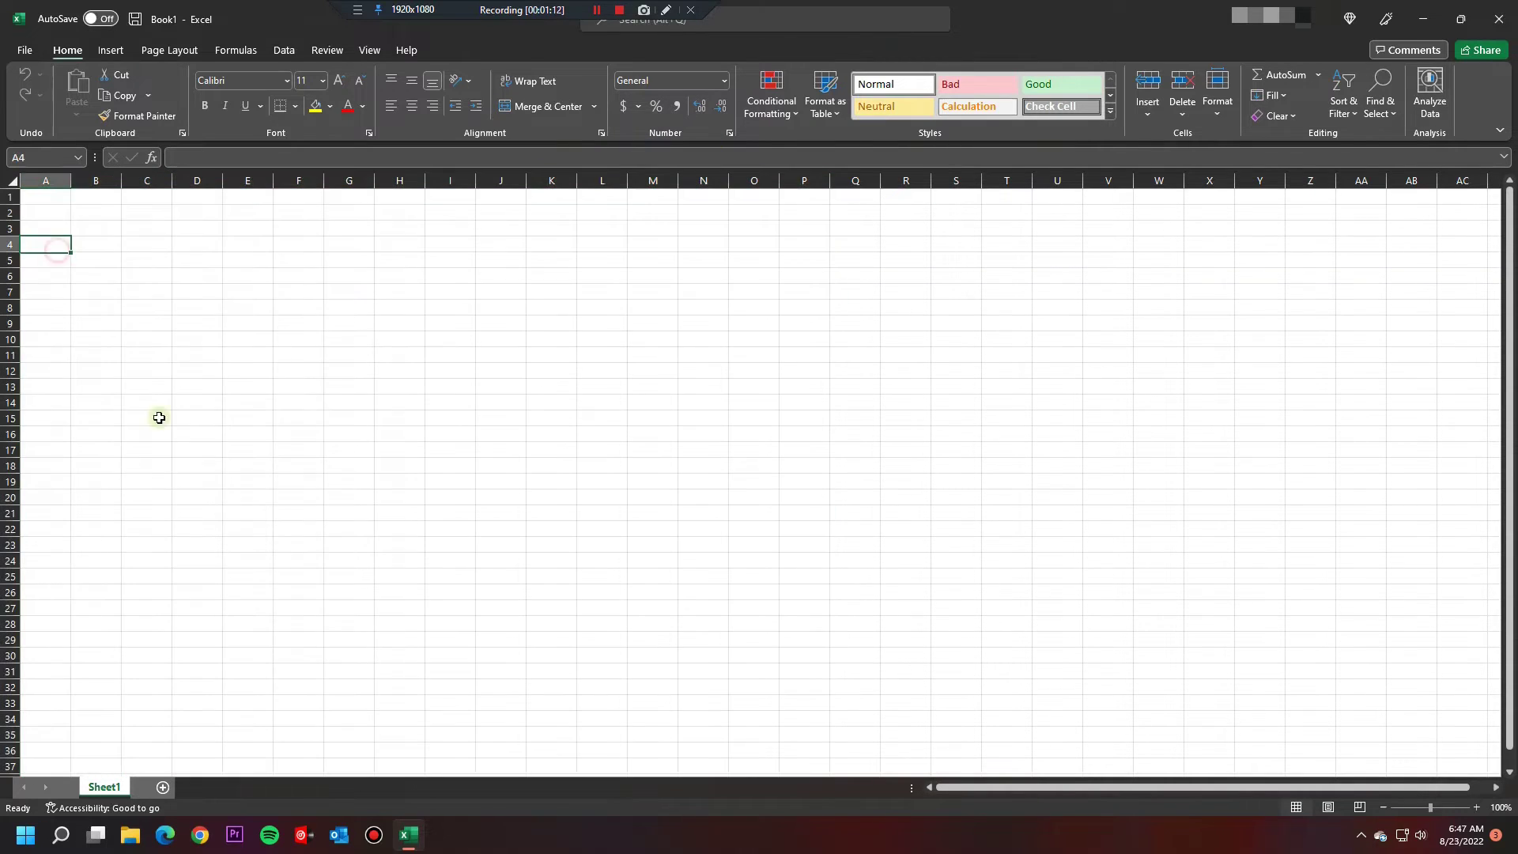
{"action": "left_click", "coordinate": [106, 220]}
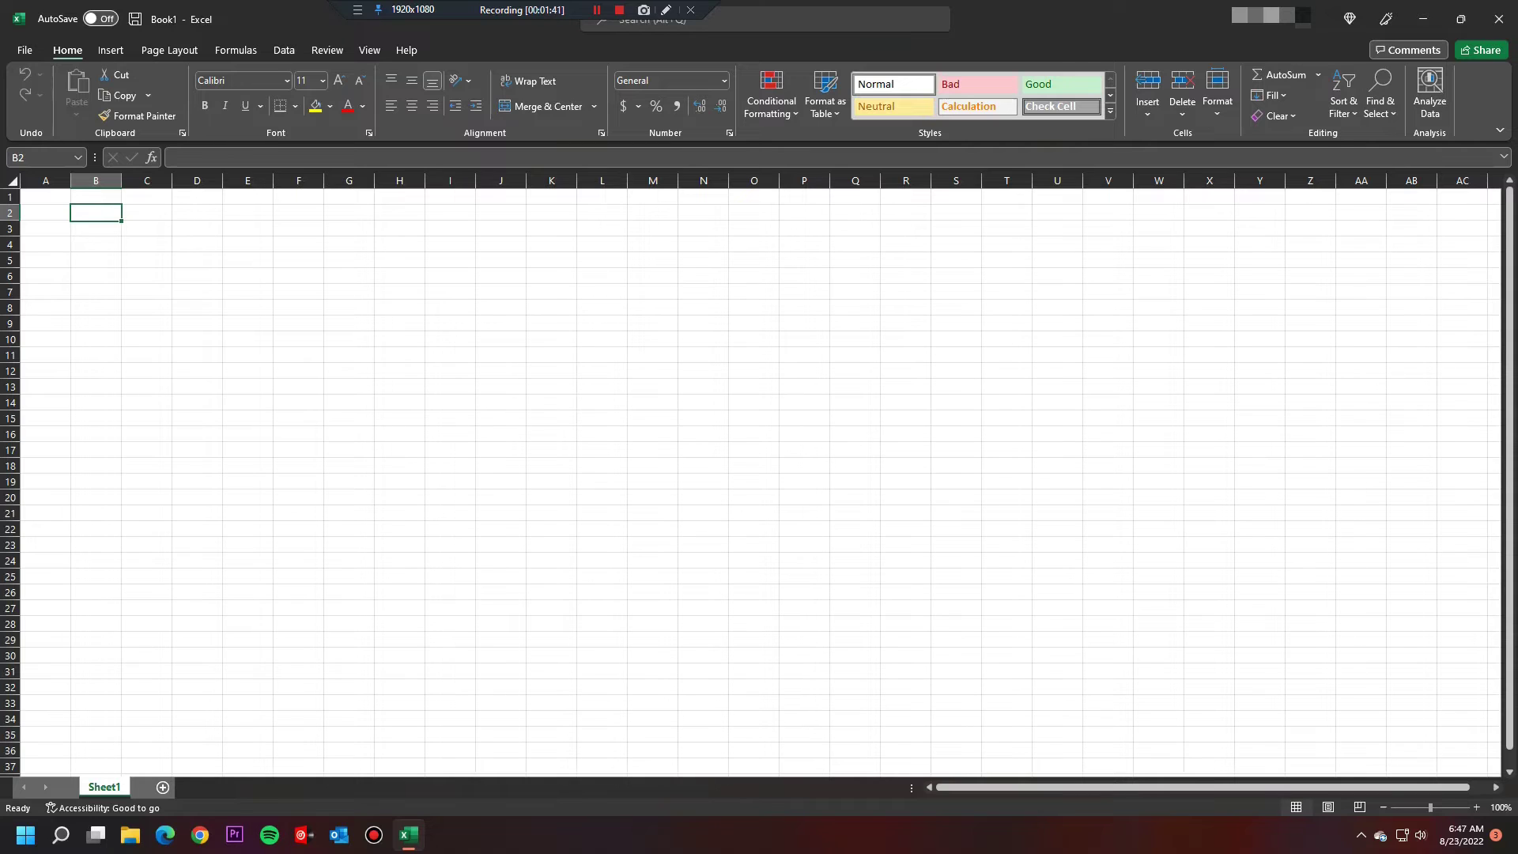
In Snipping Tool, mark the Constants, Operators, Cell references and Text strings bullets with red brackets, and close the snip.
{"action": "key", "text": "ctrl+n"}
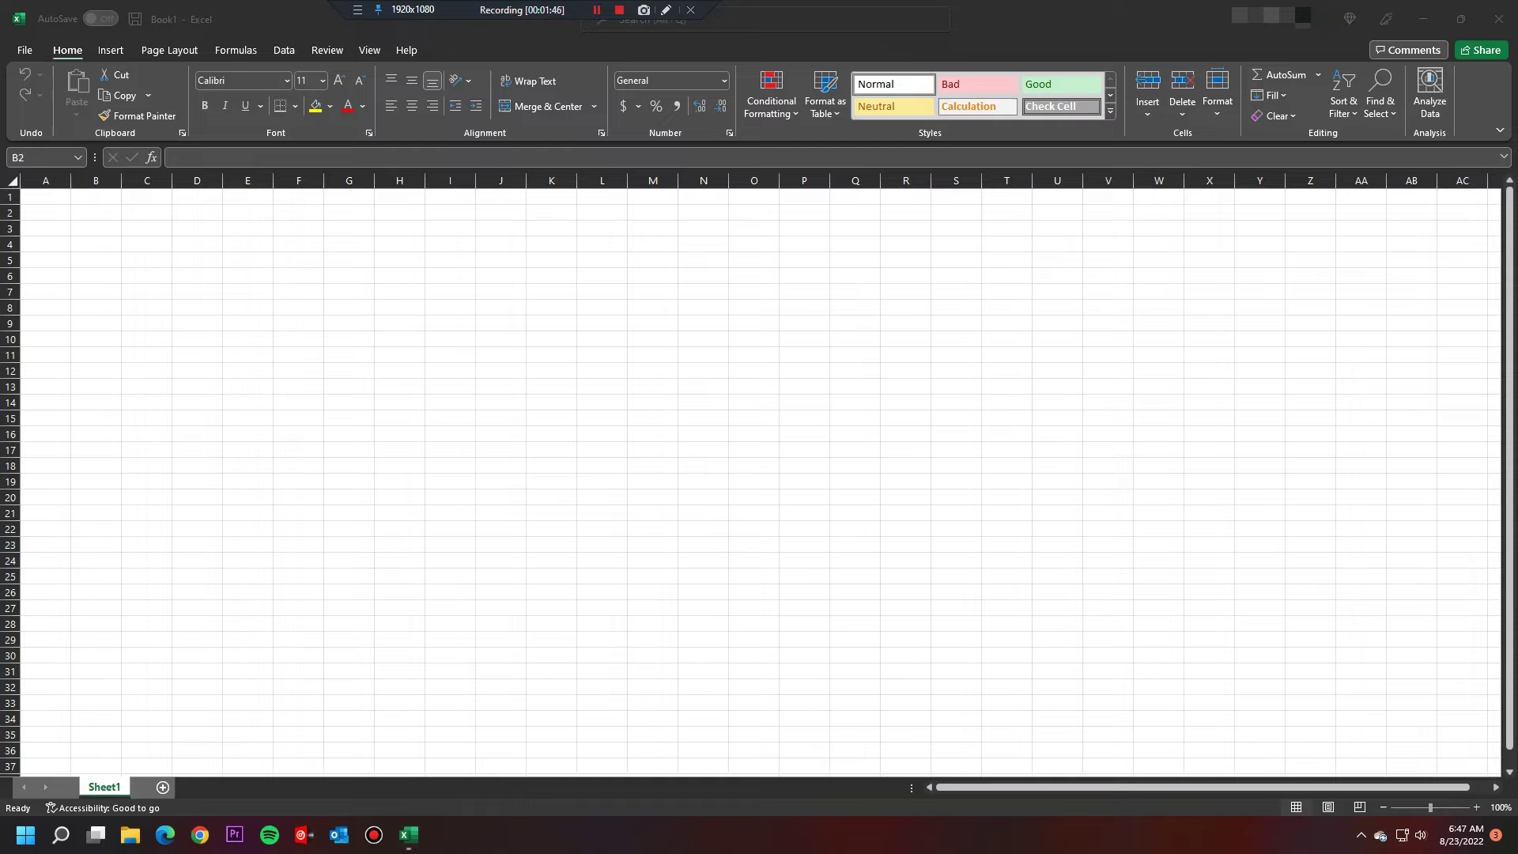
{"action": "key", "text": "super+shift+s"}
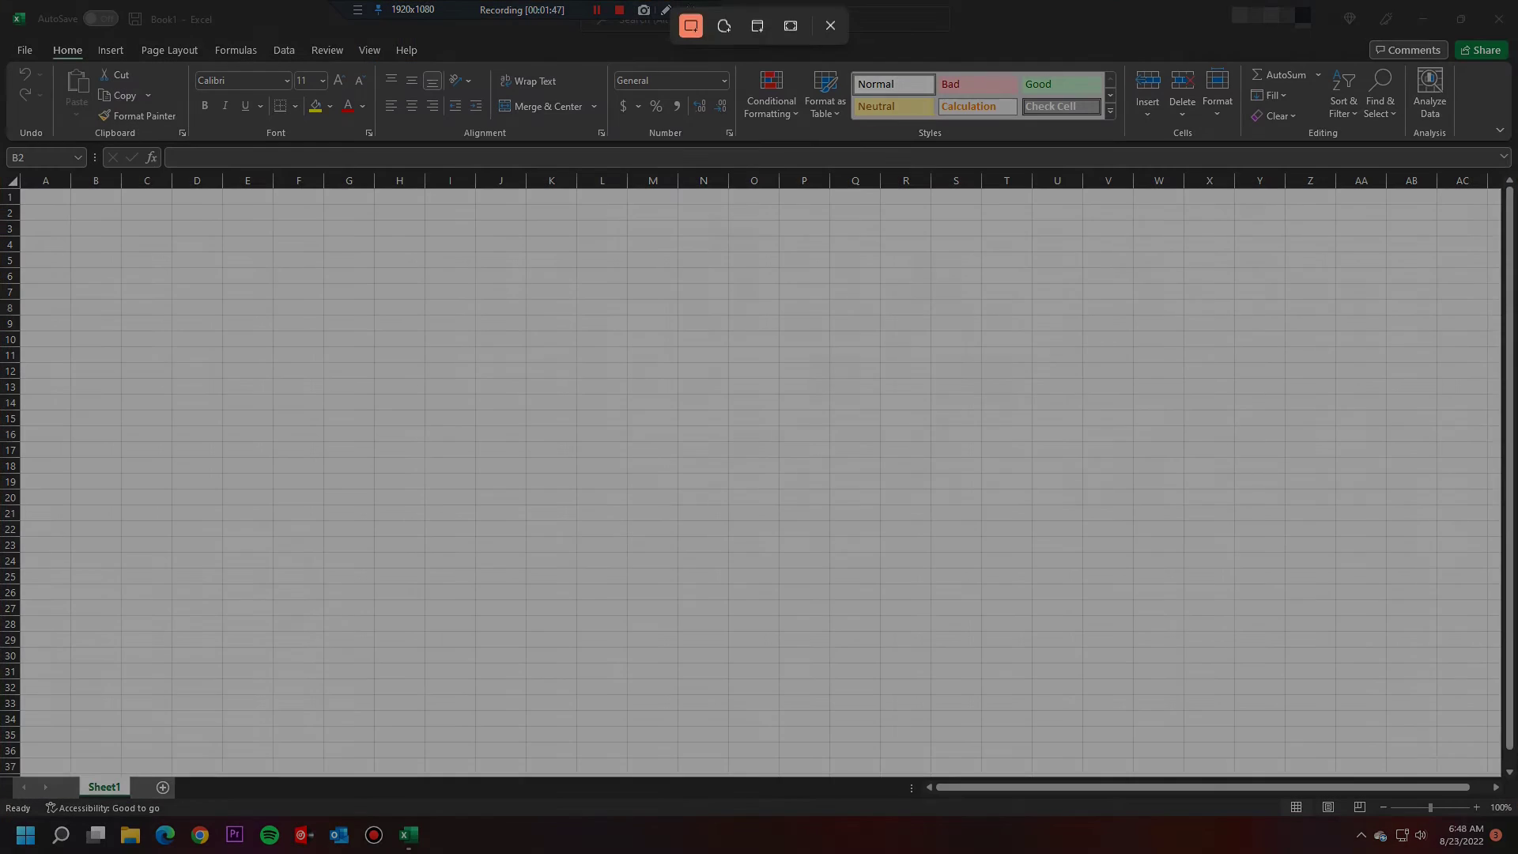
{"action": "key", "text": "Escape"}
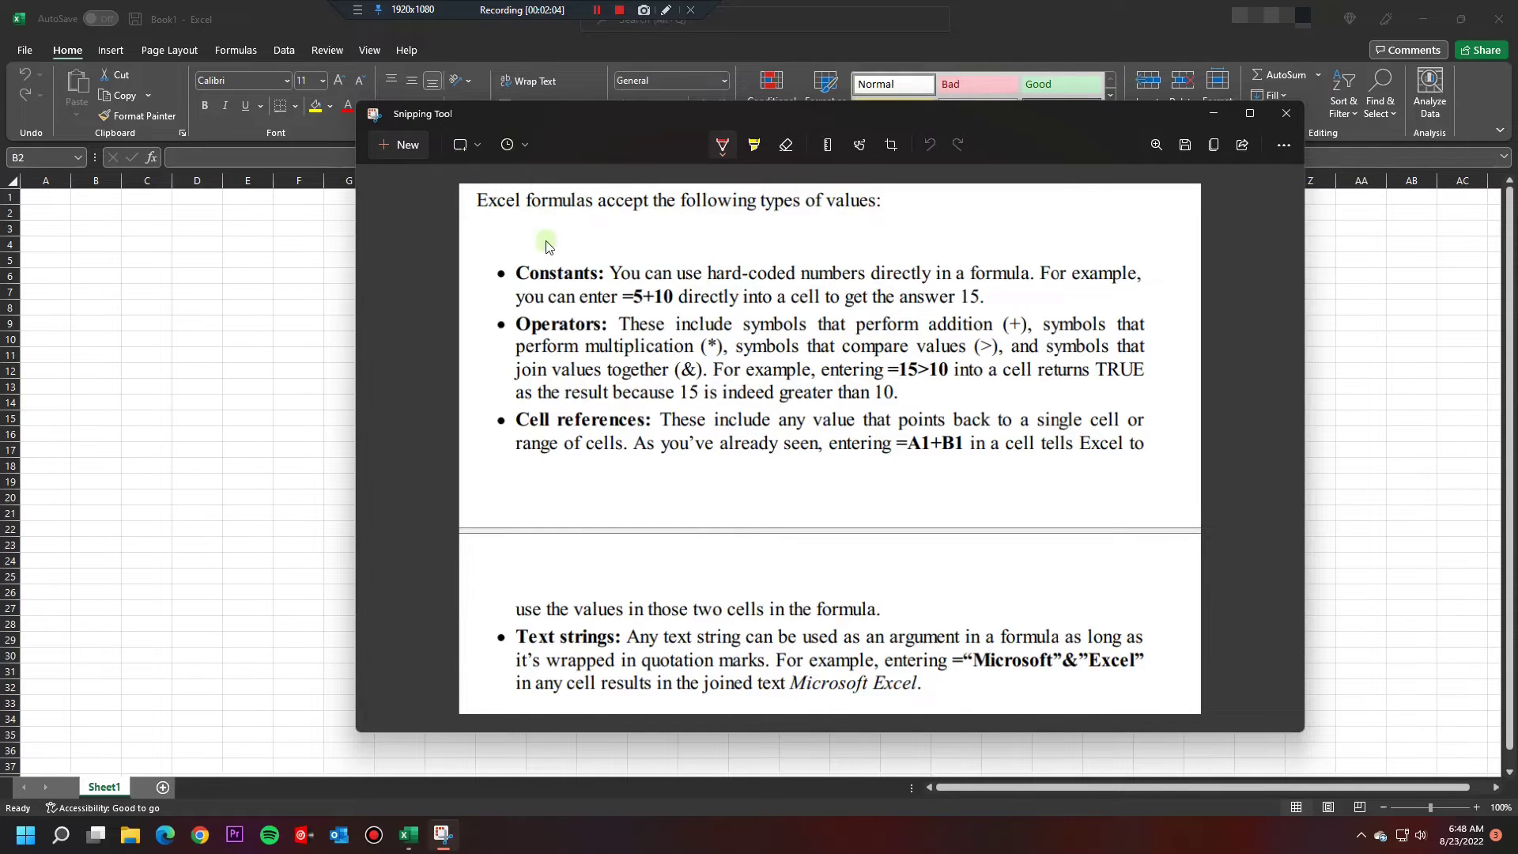
{"action": "mouse_move", "coordinate": [521, 253]}
{"action": "left_mouse_down"}
{"action": "mouse_move", "coordinate": [491, 258]}
{"action": "mouse_move", "coordinate": [488, 323]}
{"action": "mouse_move", "coordinate": [505, 346]}
{"action": "left_mouse_up"}
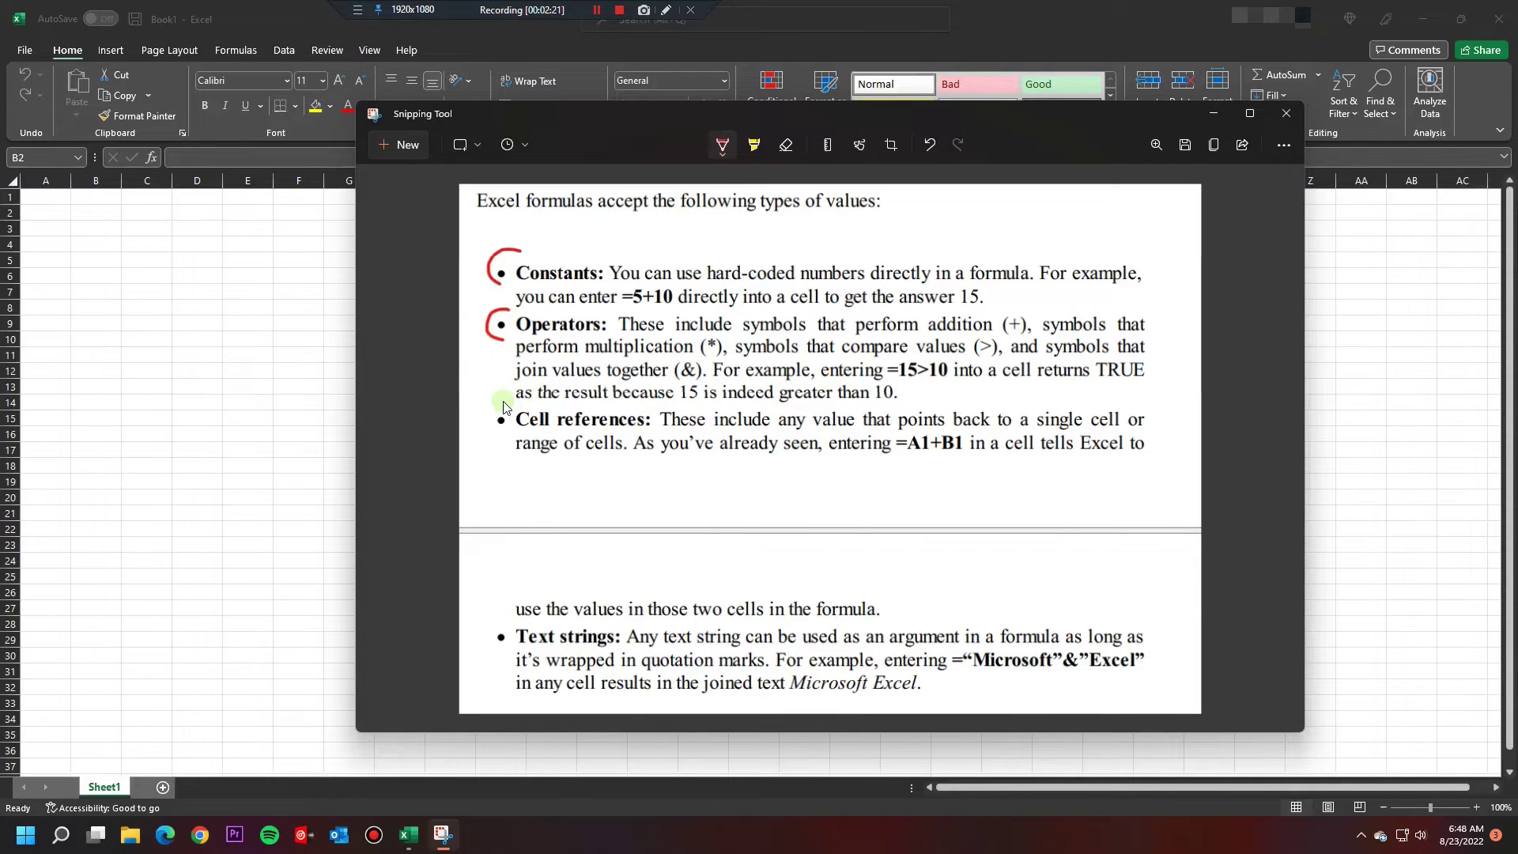
{"action": "mouse_move", "coordinate": [504, 406]}
{"action": "left_mouse_down"}
{"action": "mouse_move", "coordinate": [479, 419]}
{"action": "mouse_move", "coordinate": [490, 450]}
{"action": "left_mouse_up"}
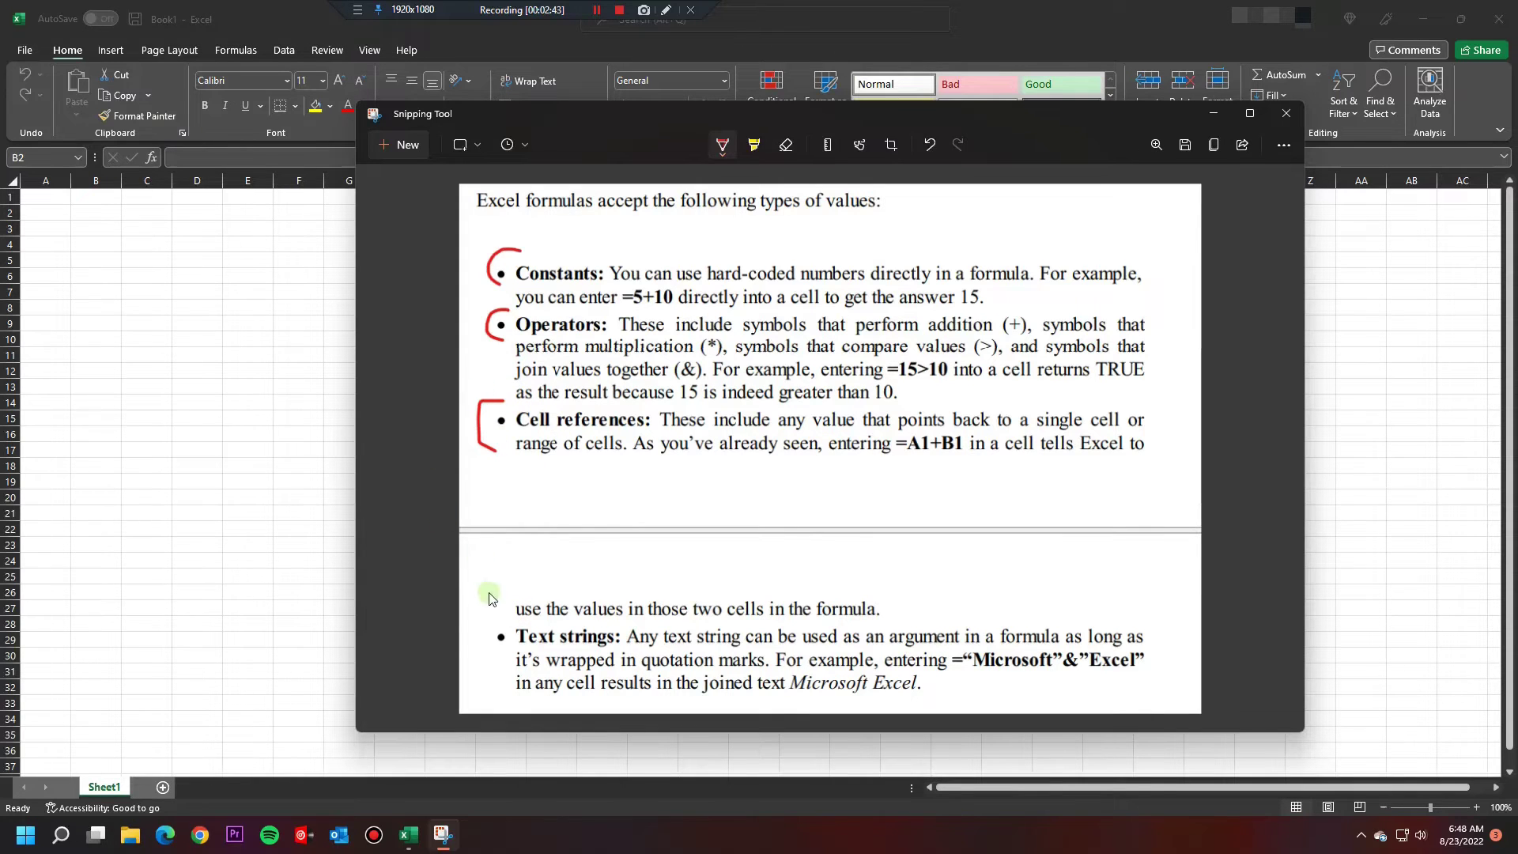
{"action": "mouse_move", "coordinate": [529, 616]}
{"action": "left_mouse_down"}
{"action": "mouse_move", "coordinate": [500, 623]}
{"action": "mouse_move", "coordinate": [496, 666]}
{"action": "mouse_move", "coordinate": [526, 690]}
{"action": "left_mouse_up"}
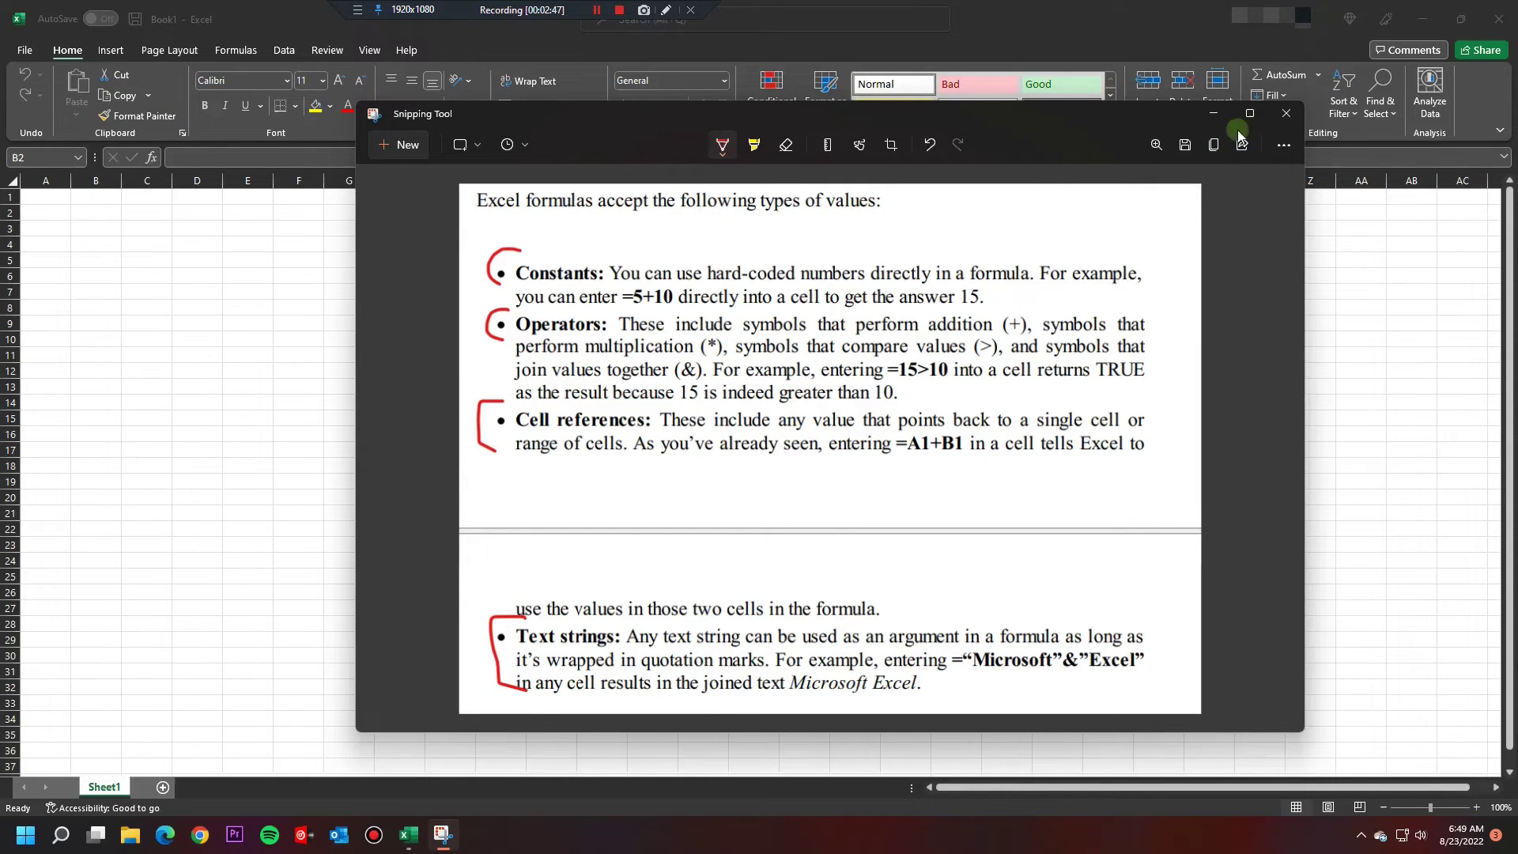
{"action": "left_click", "coordinate": [1285, 114]}
Select several different cells across the sheet and compare the cell reference shown for each.
{"action": "left_click", "coordinate": [76, 209]}
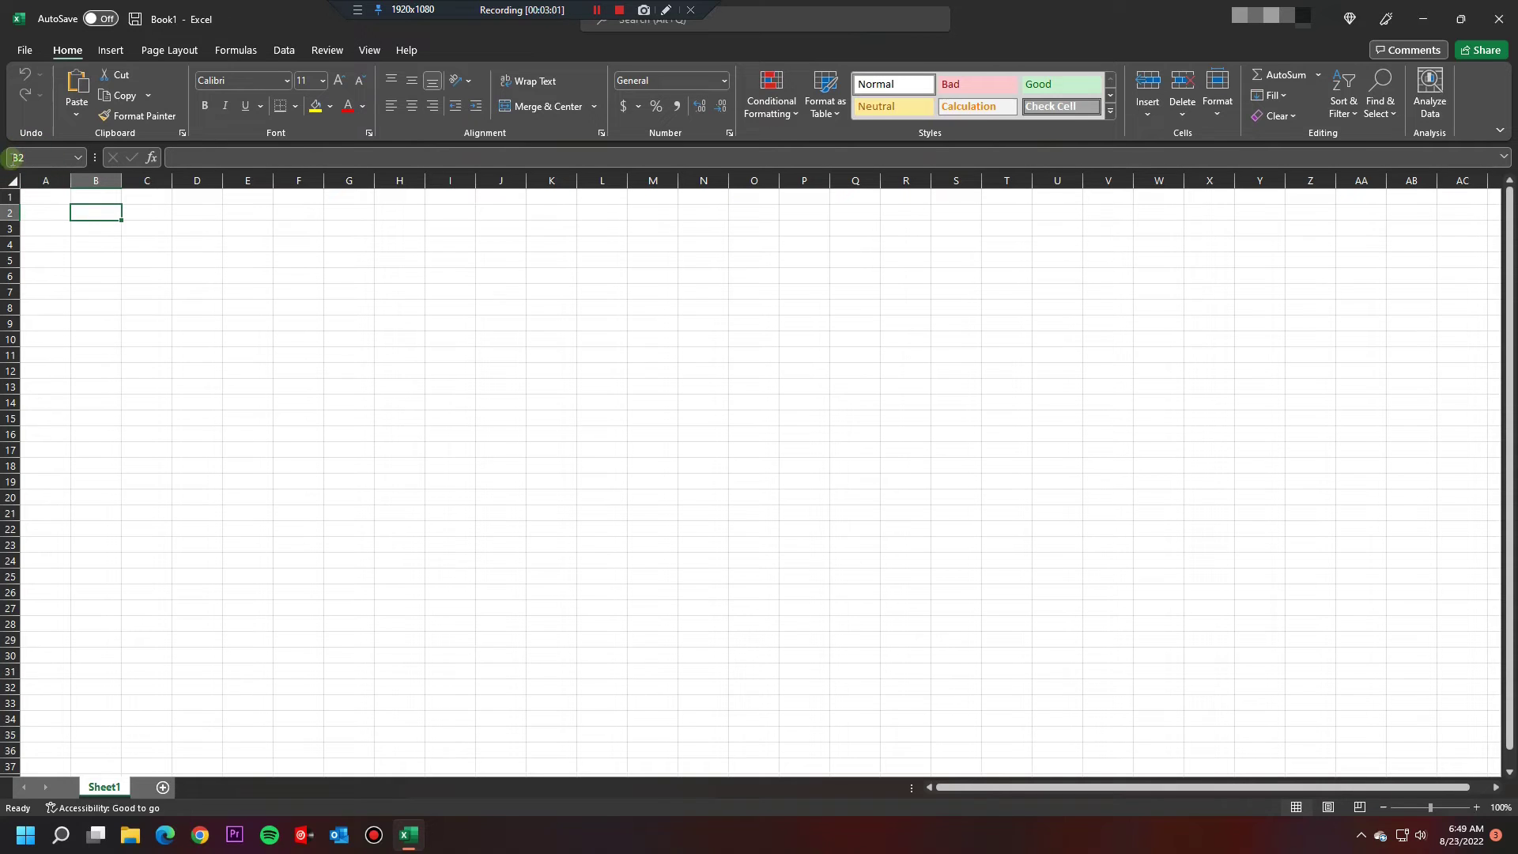
{"action": "left_click", "coordinate": [79, 157]}
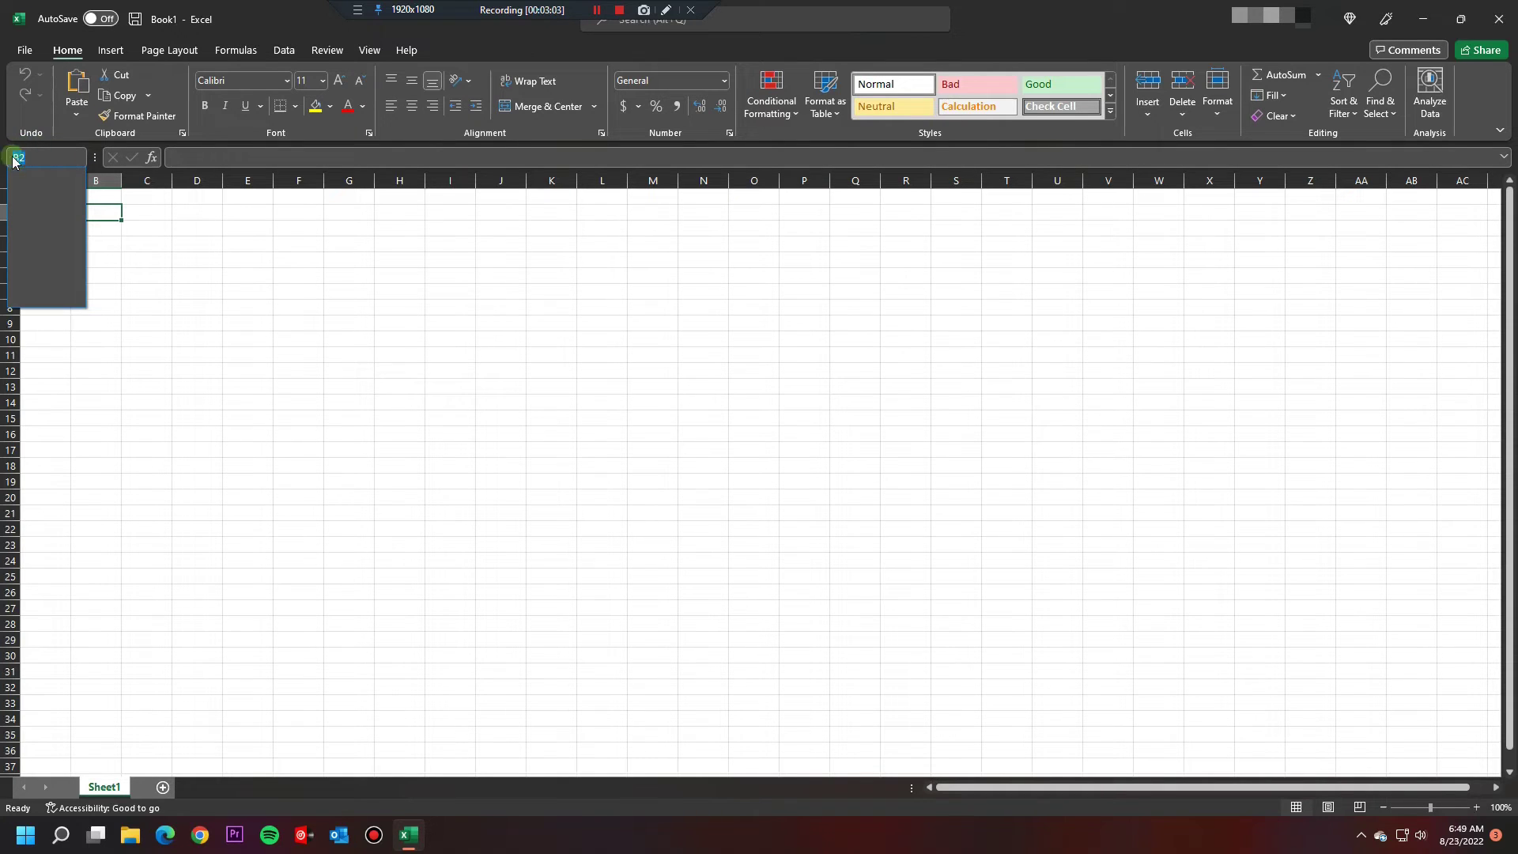
{"action": "left_click", "coordinate": [166, 269]}
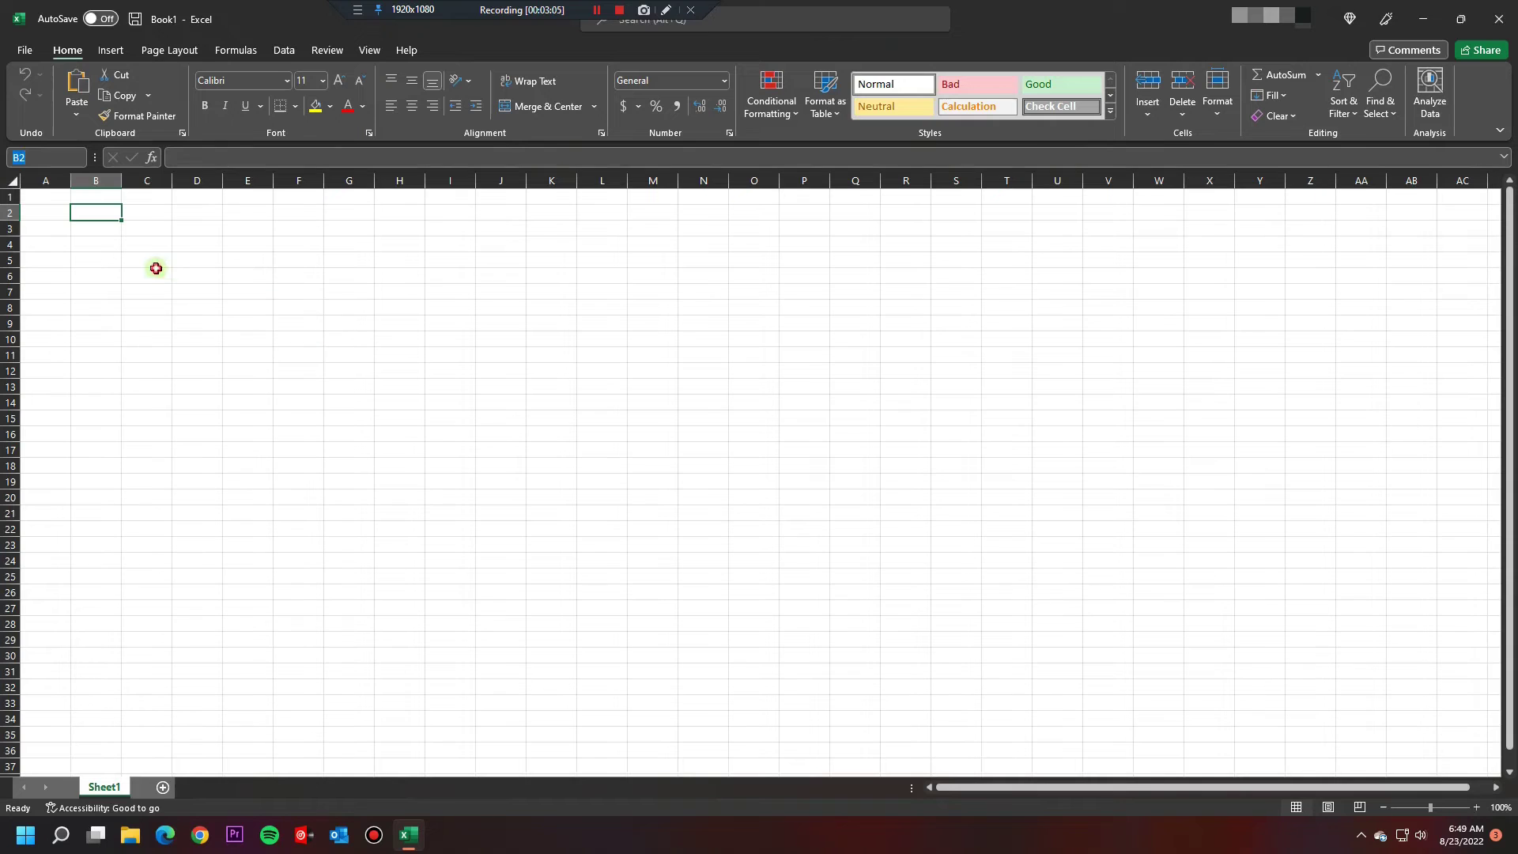
{"action": "left_click", "coordinate": [158, 274]}
{"action": "left_click", "coordinate": [328, 330]}
{"action": "left_click", "coordinate": [64, 356]}
{"action": "left_click", "coordinate": [88, 310]}
Jump directly to cell Z1 by entering its reference.
{"action": "left_click", "coordinate": [36, 159]}
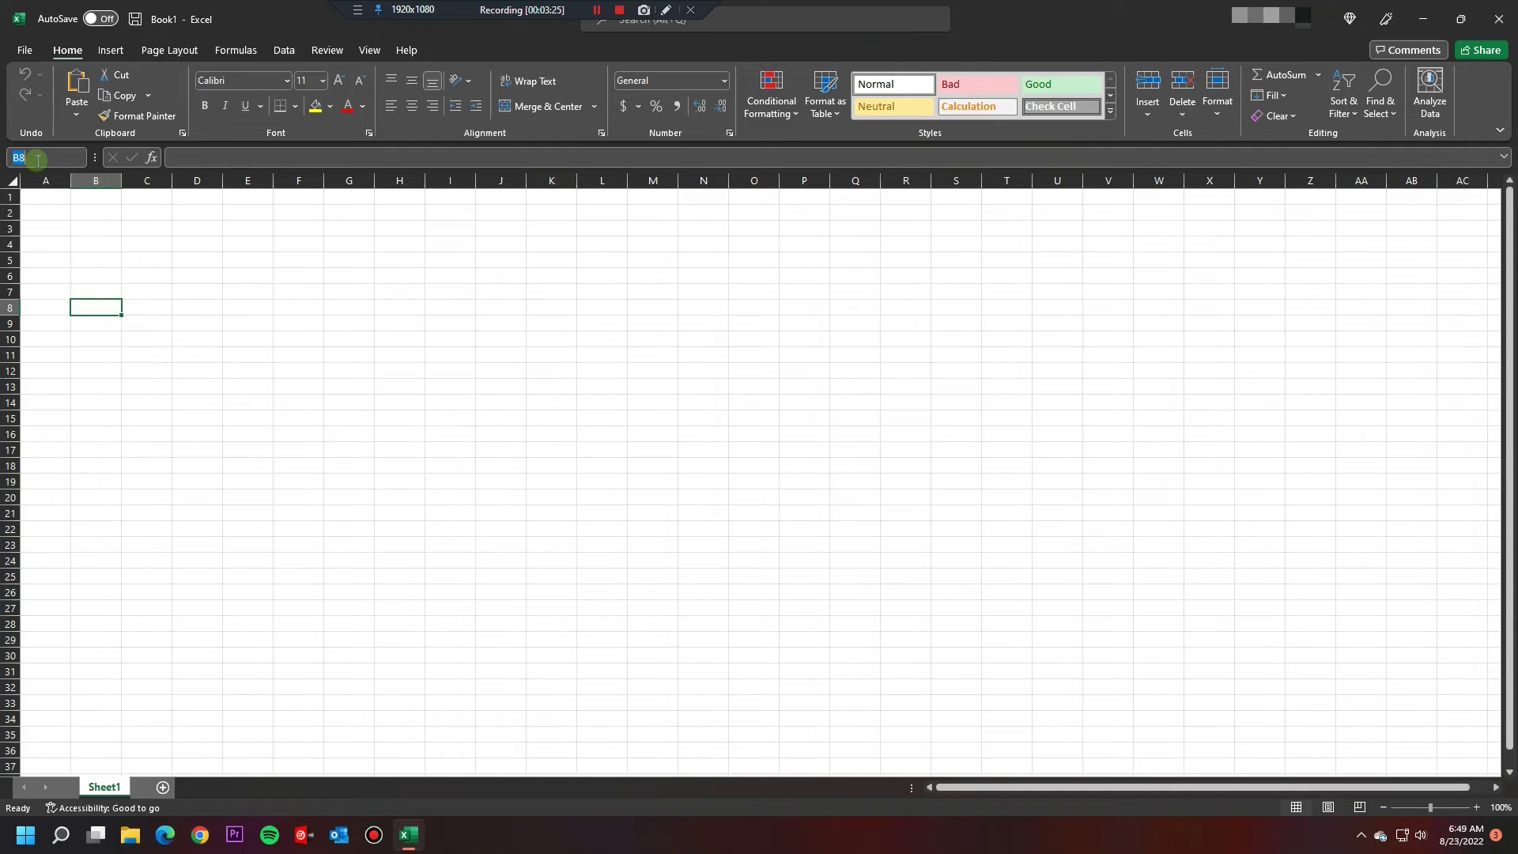
{"action": "type", "text": "Z1"}
{"action": "key", "text": "Return"}
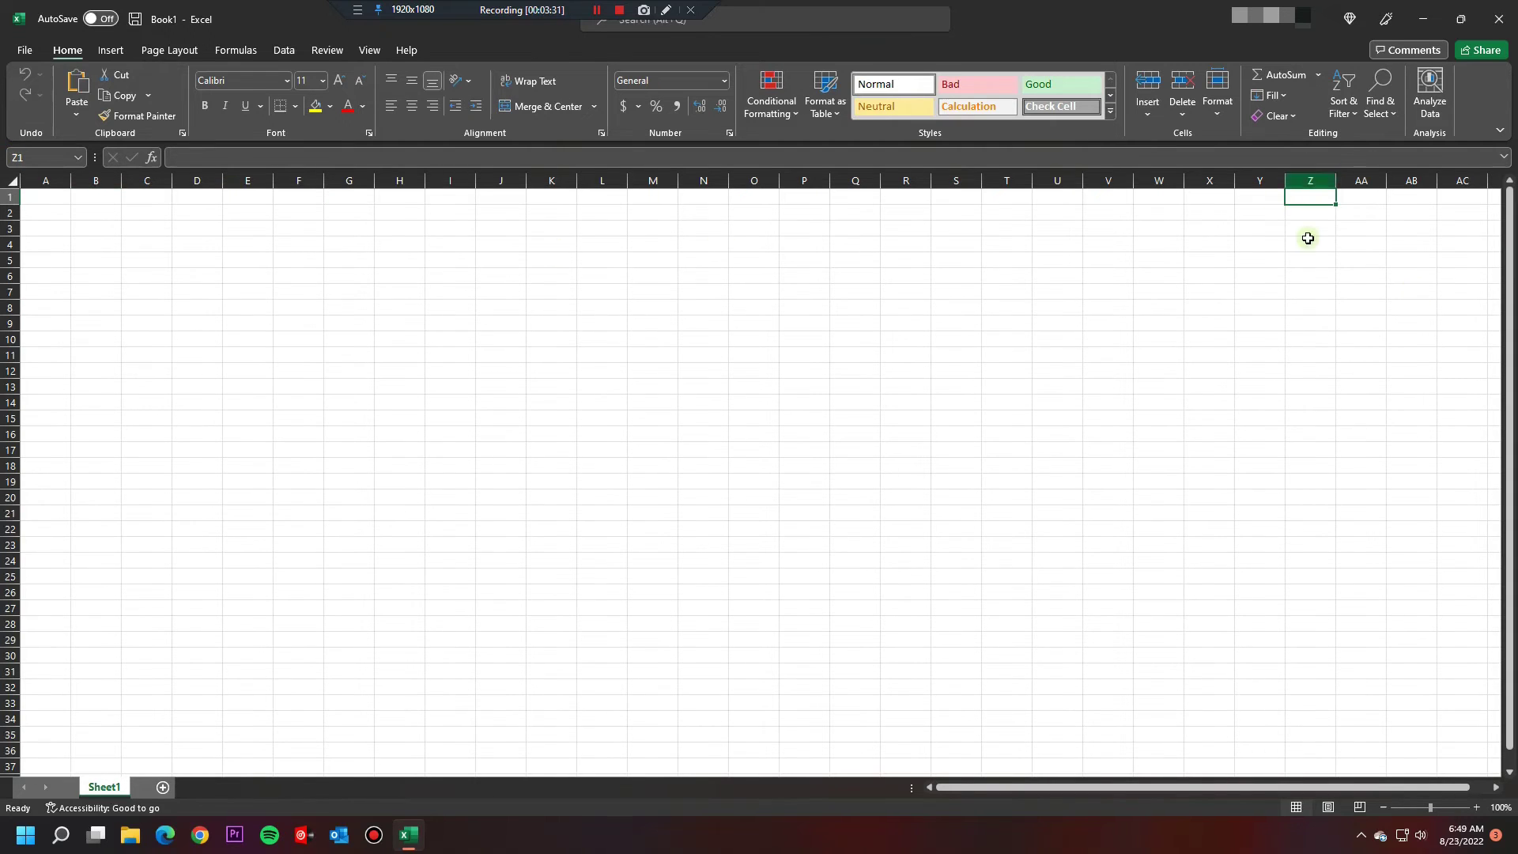
Enter the formula =A1+B1 directly in cell B2.
{"action": "left_click", "coordinate": [101, 214]}
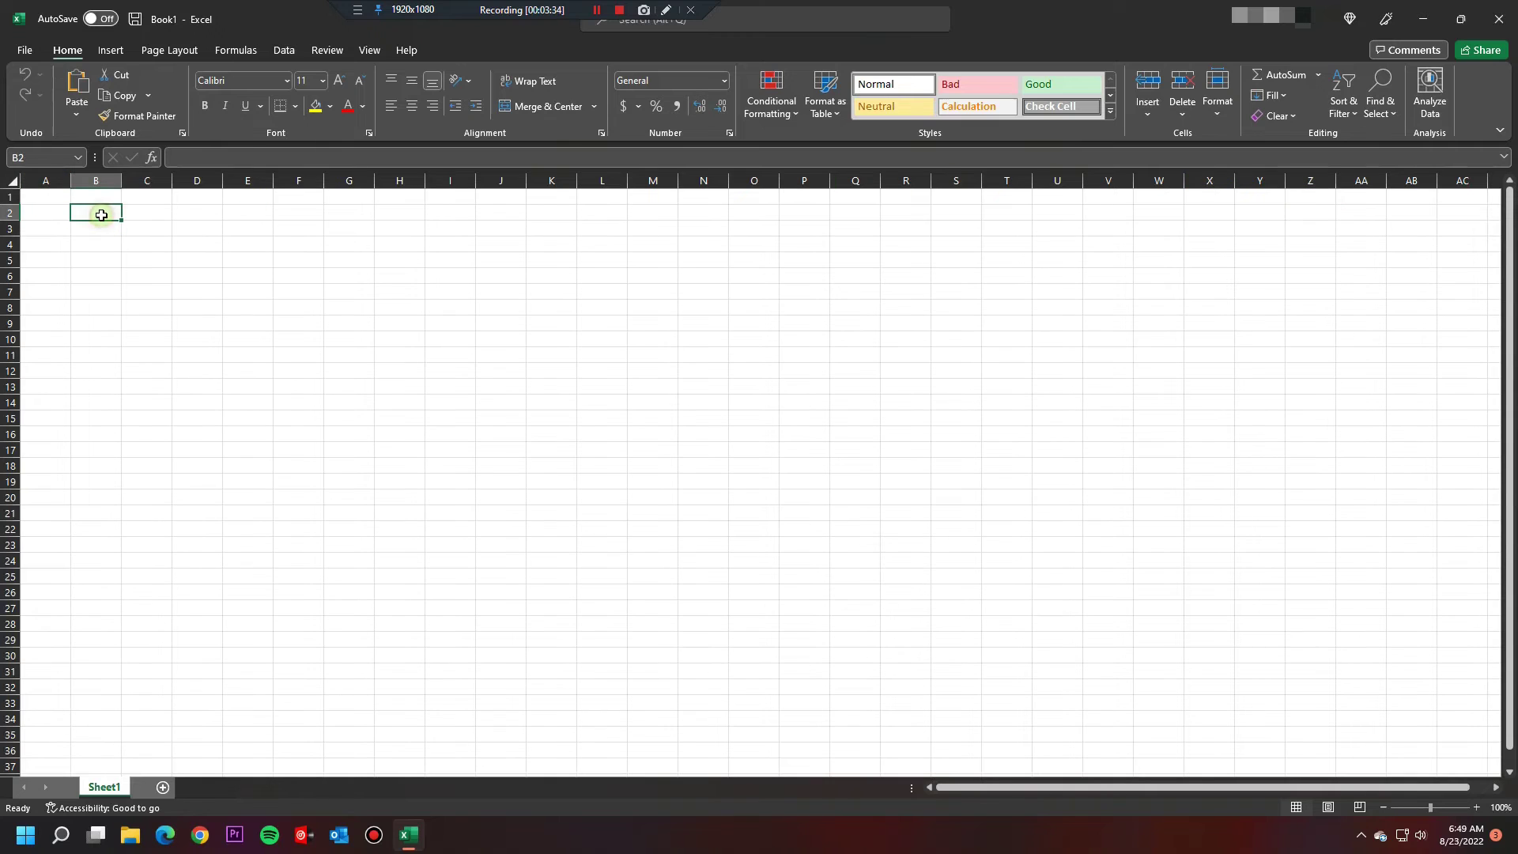
{"action": "type", "text": "="}
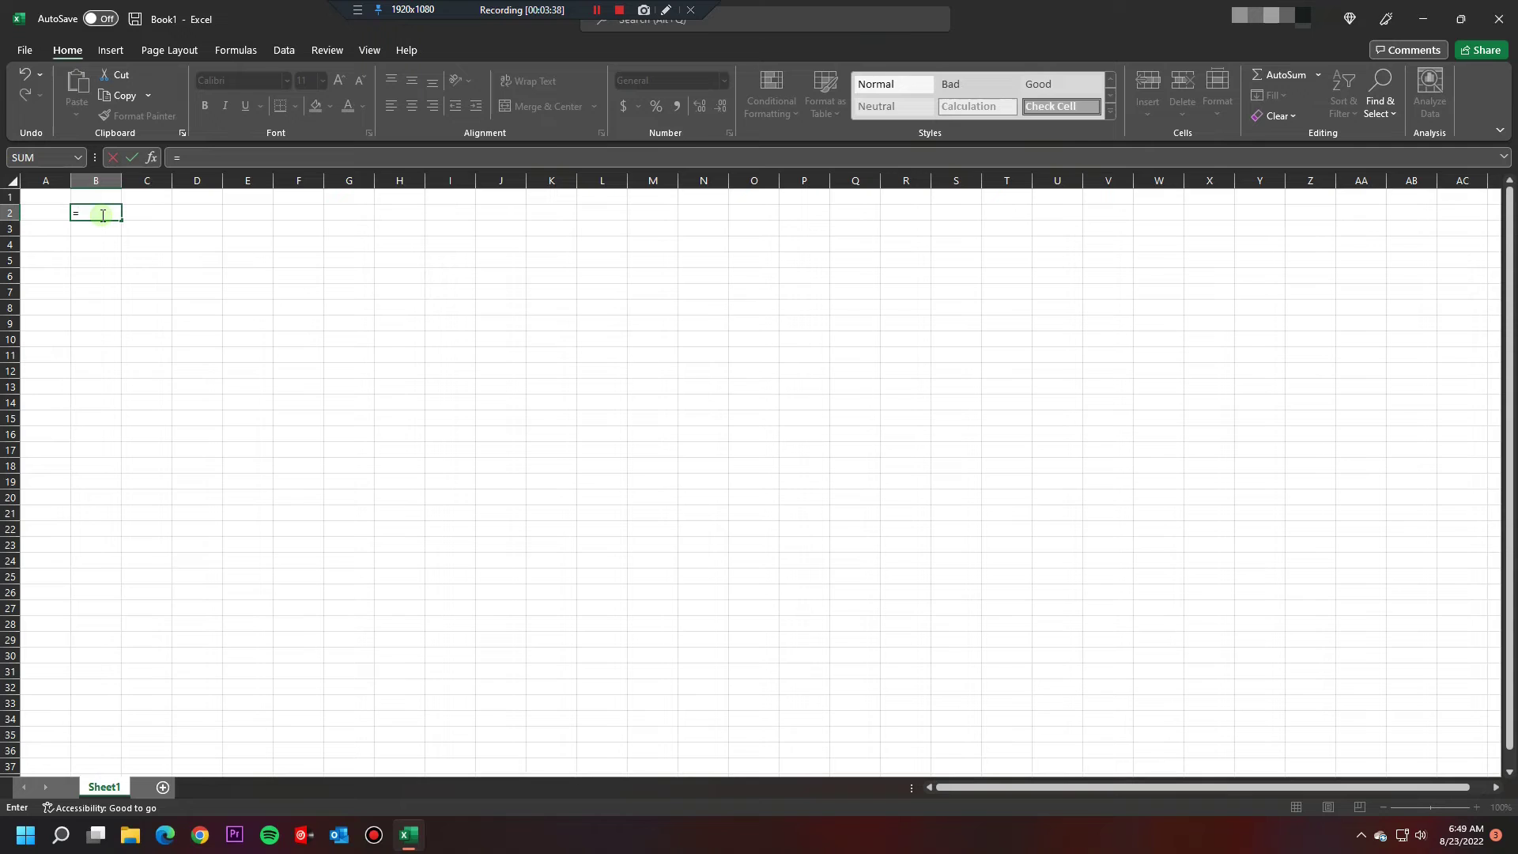
{"action": "type", "text": "a1+"}
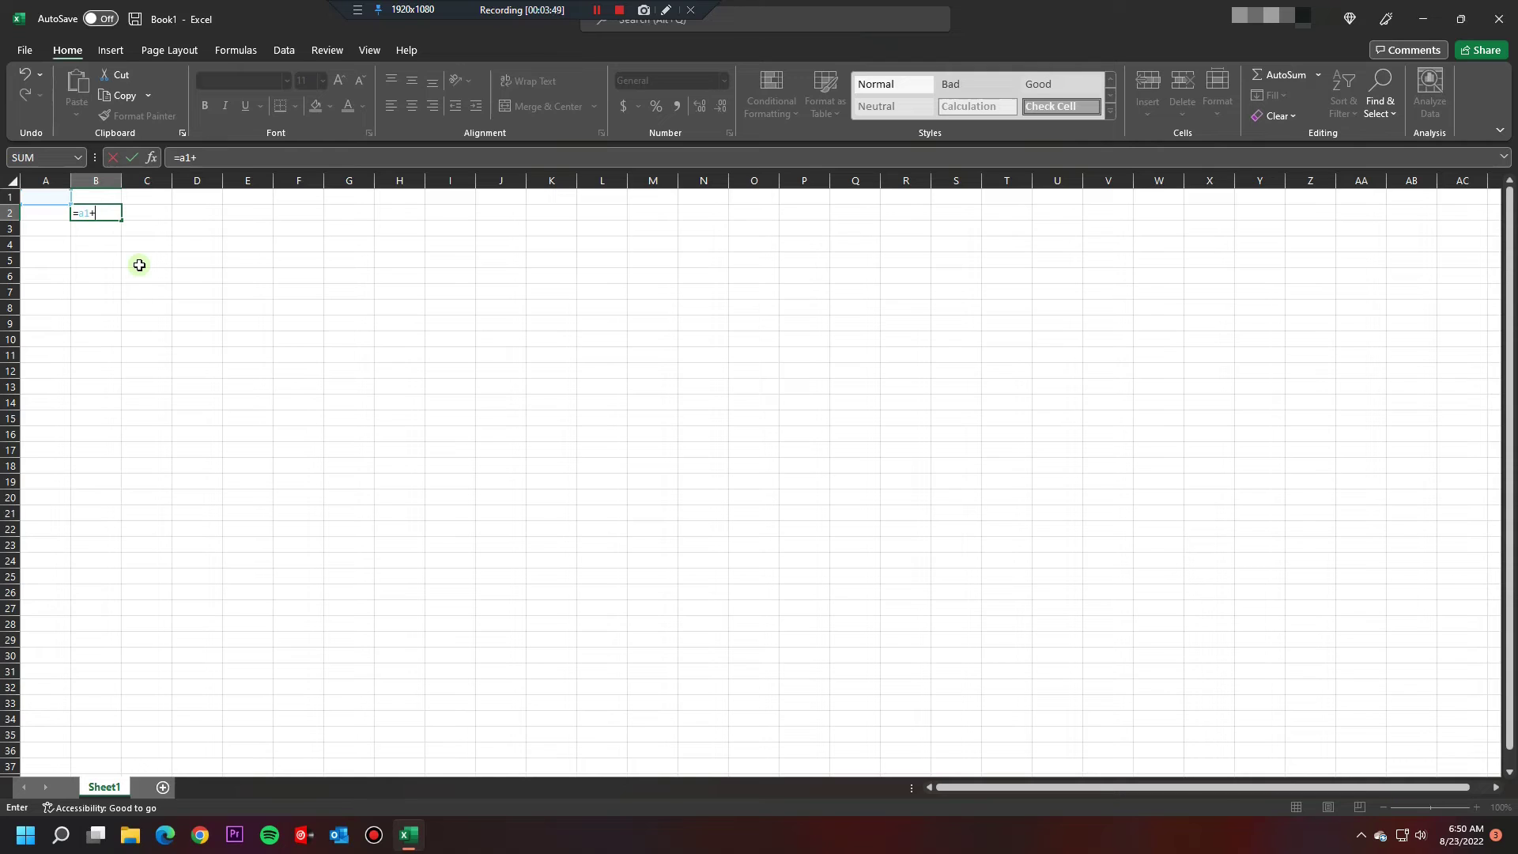
{"action": "type", "text": "b1"}
{"action": "key", "text": "Return"}
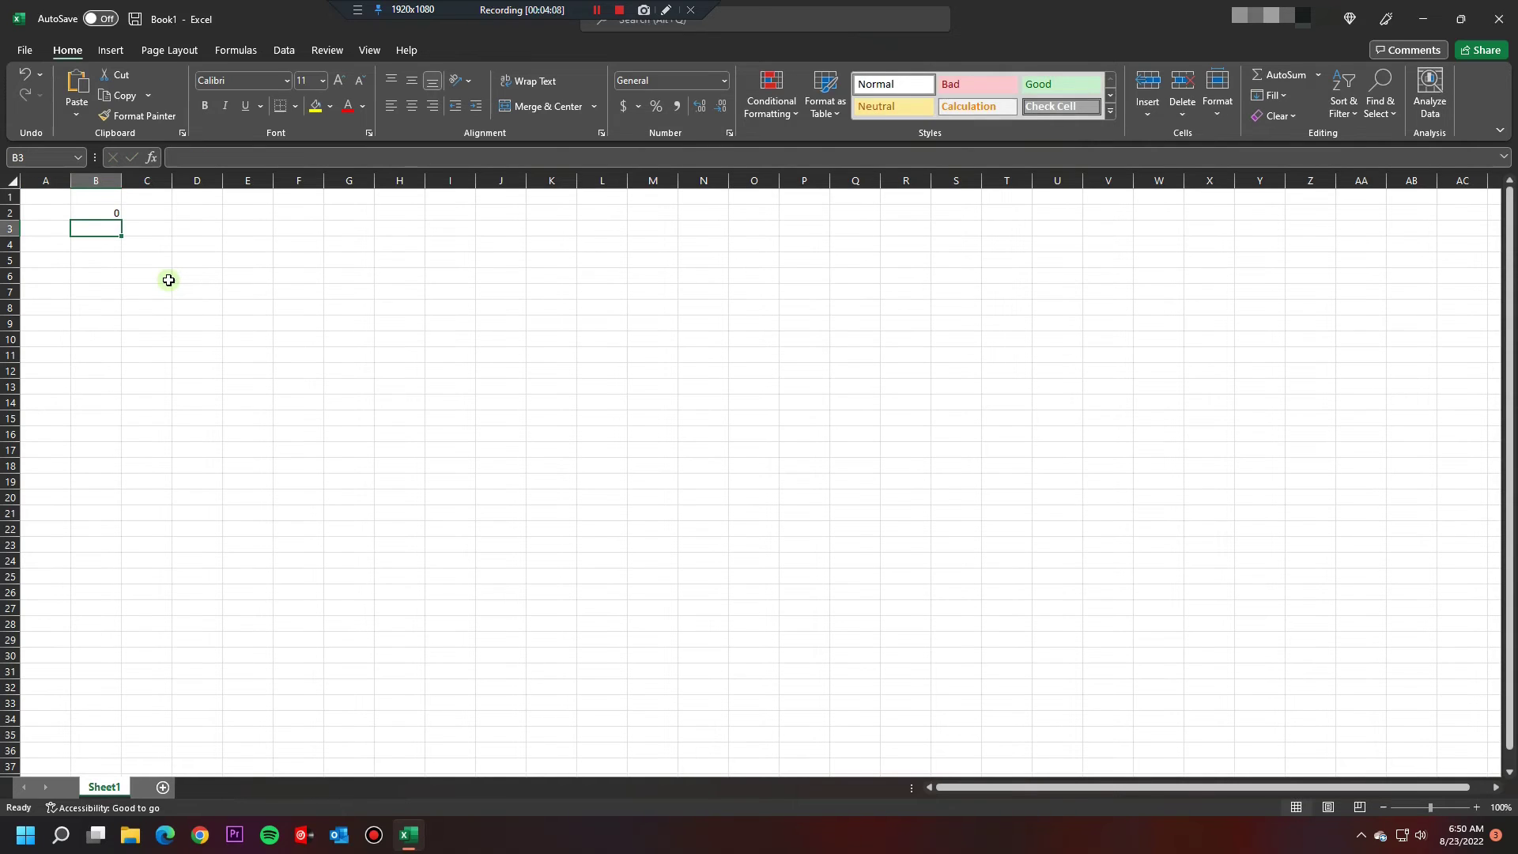
Enter the value 2 in cell A1 and the value 3 in cell B1.
{"action": "left_click", "coordinate": [49, 198]}
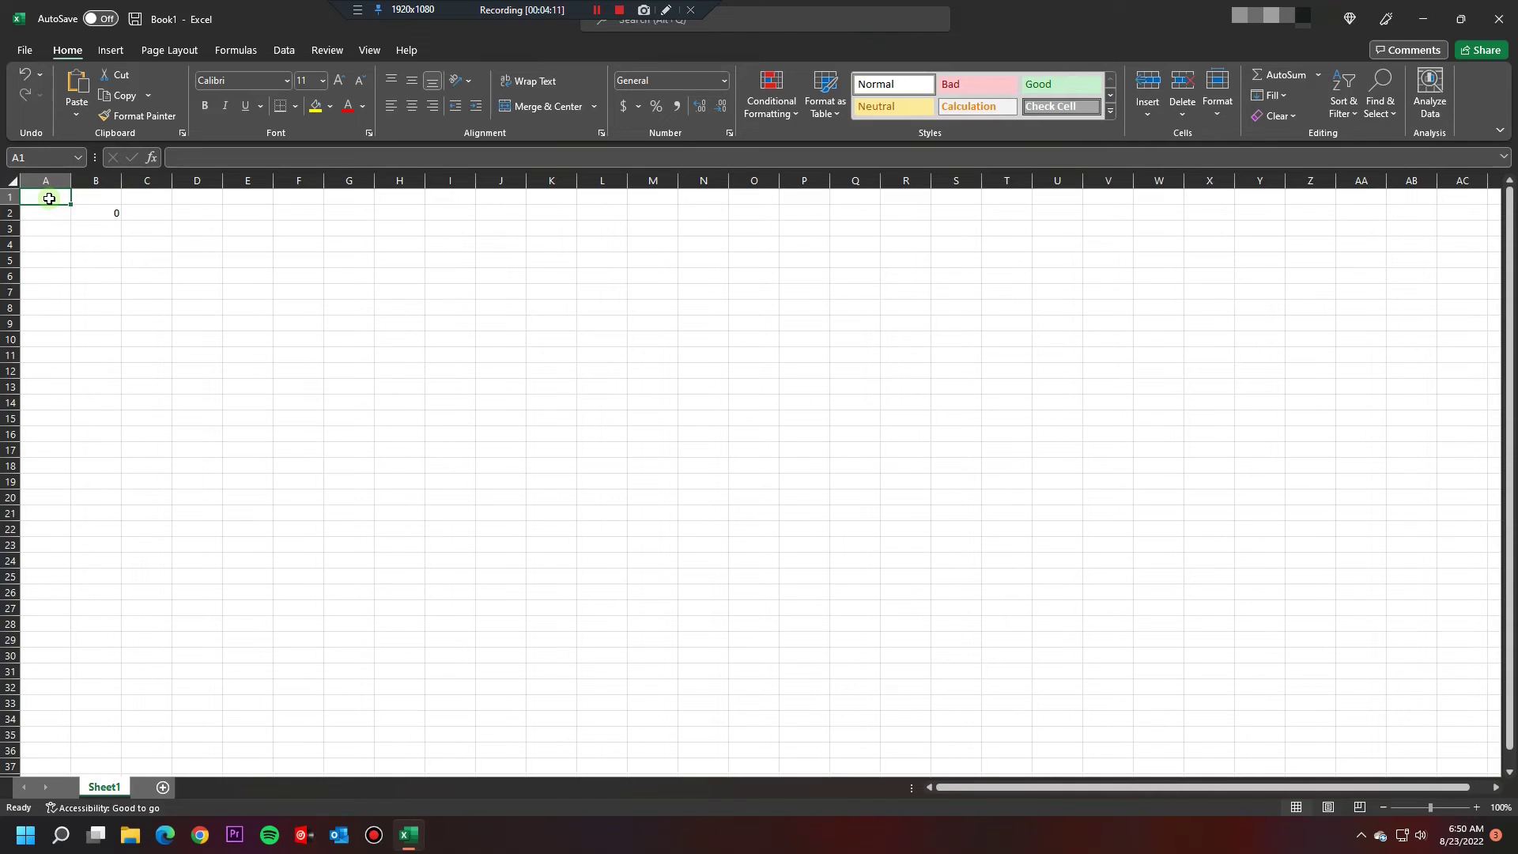
{"action": "type", "text": "2"}
{"action": "key", "text": "Tab"}
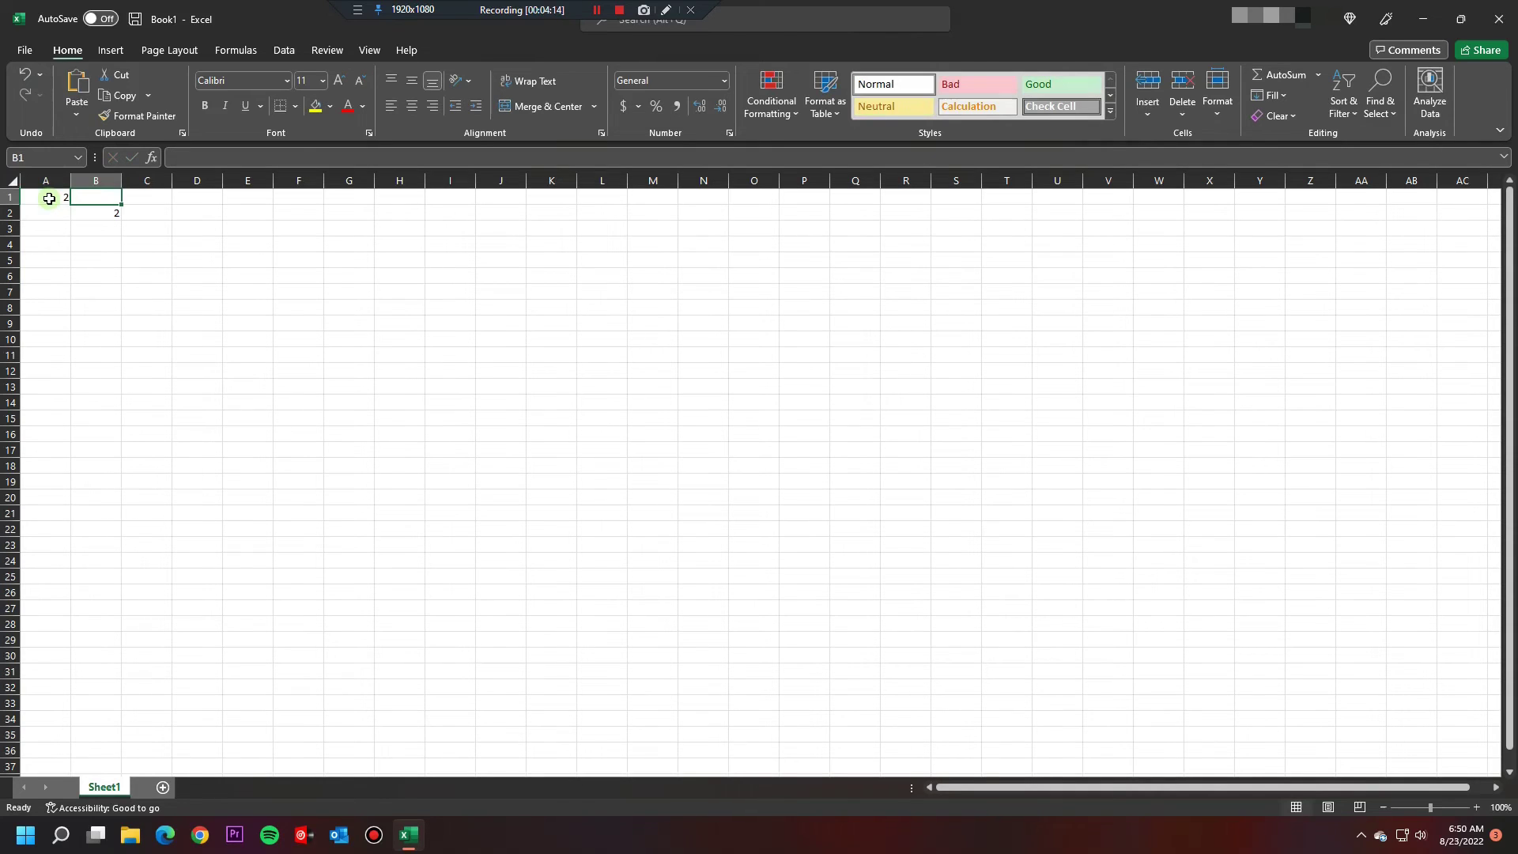
{"action": "type", "text": "3"}
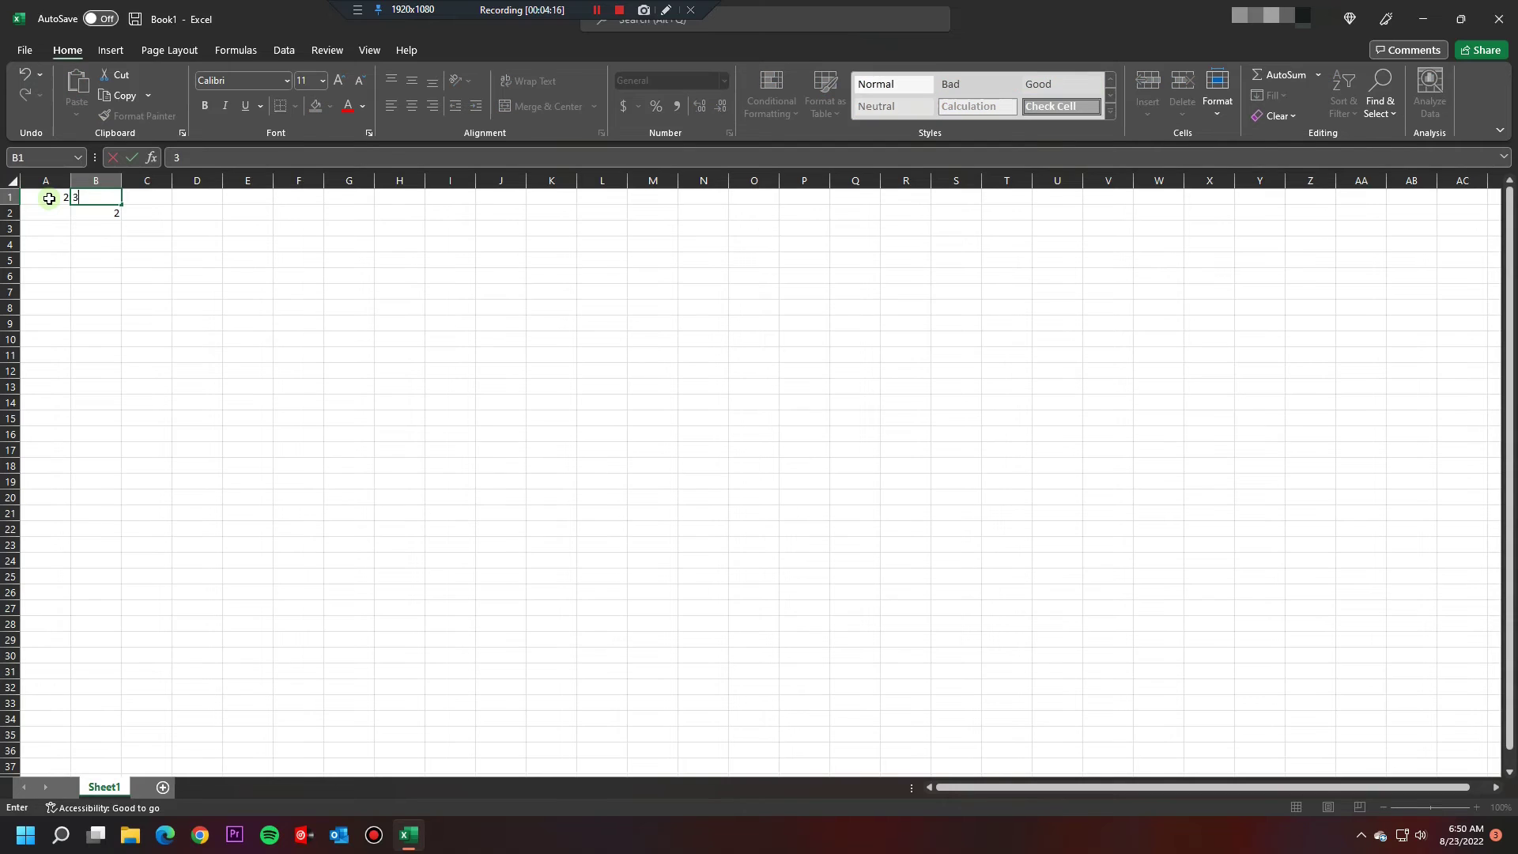
{"action": "left_click", "coordinate": [49, 199]}
Clear the formula from cell B2.
{"action": "left_click", "coordinate": [94, 213]}
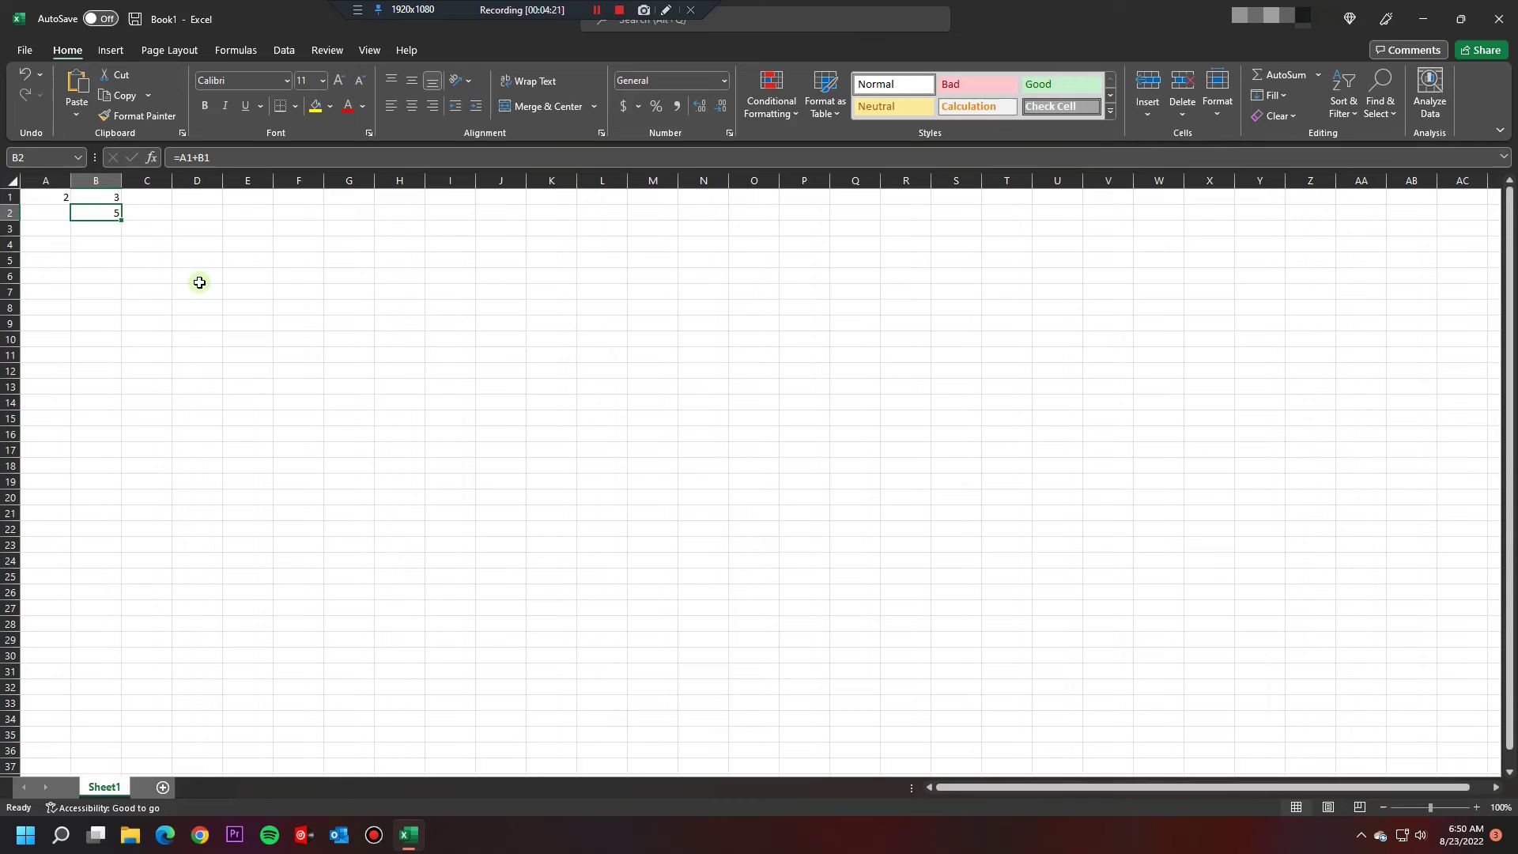
{"action": "key", "text": "Delete"}
Expand the formula bar and enter =A1+B1 there for cell C3.
{"action": "left_click", "coordinate": [138, 228]}
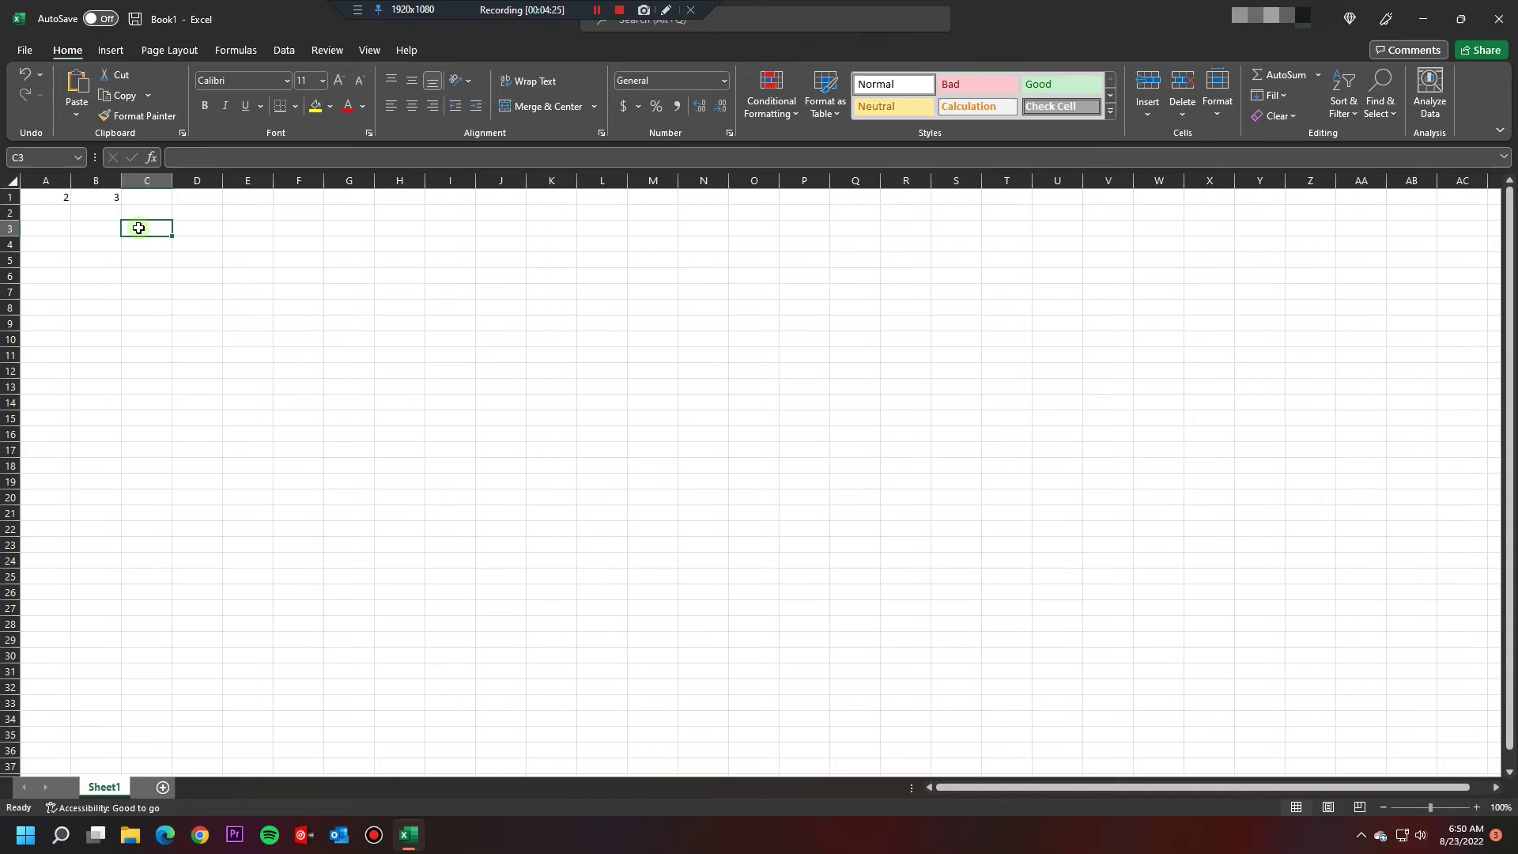
{"action": "left_click", "coordinate": [186, 158]}
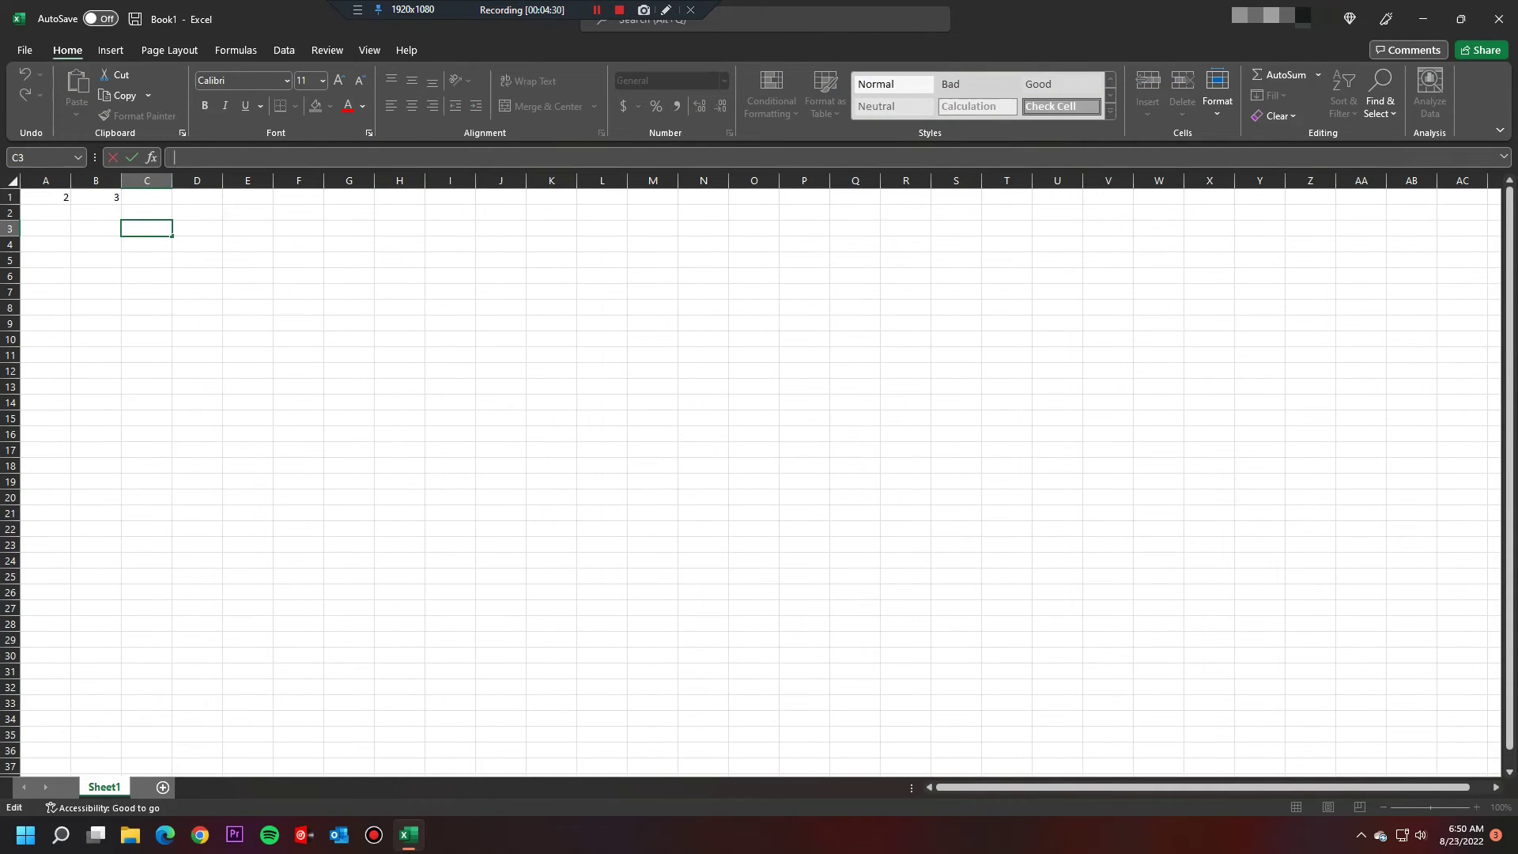
{"action": "left_click", "coordinate": [1501, 158]}
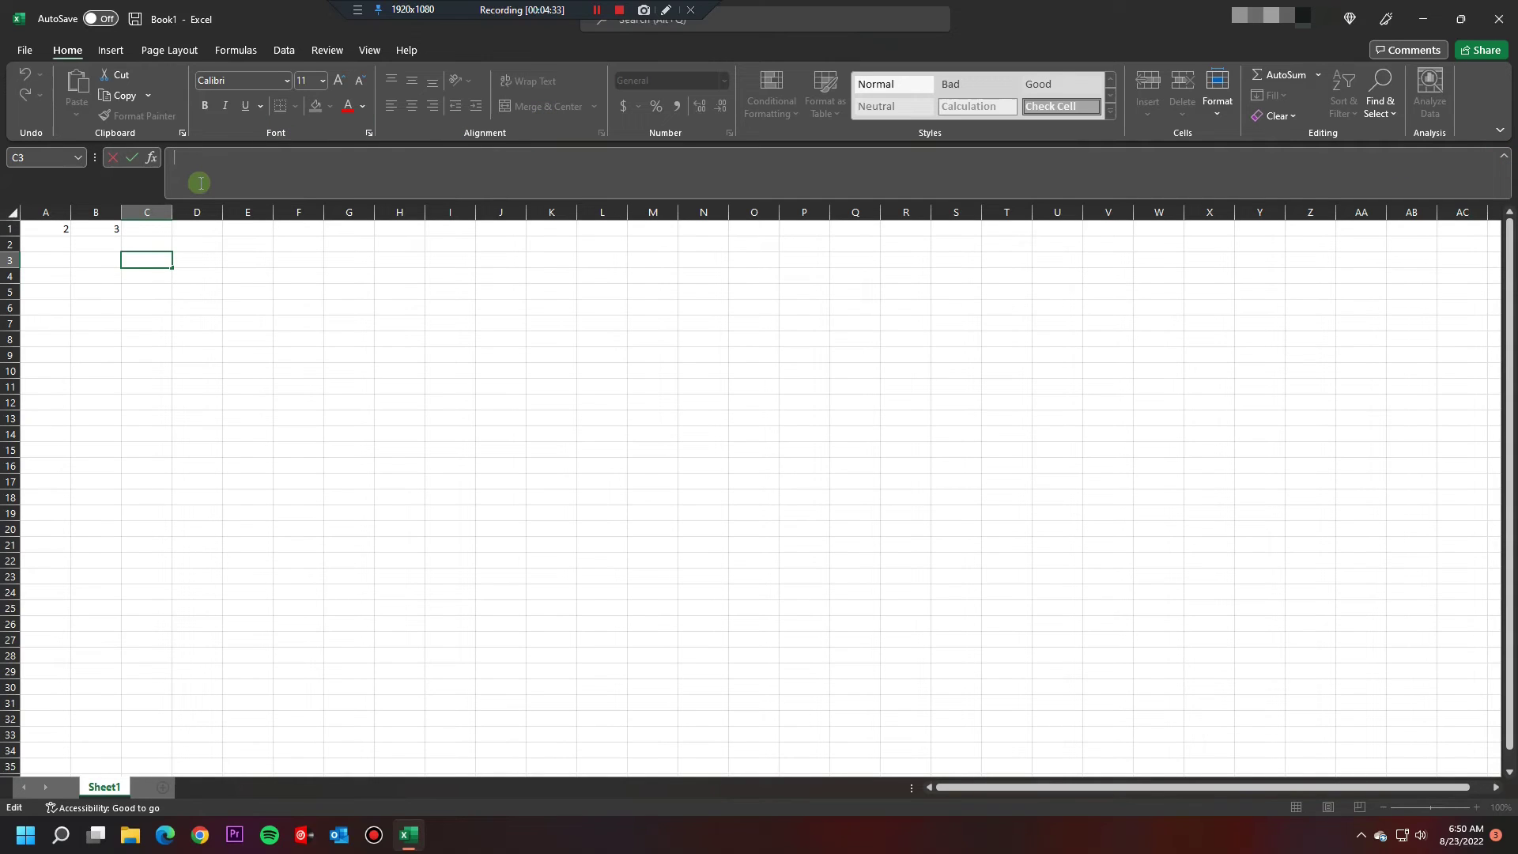
{"action": "type", "text": "=a1"}
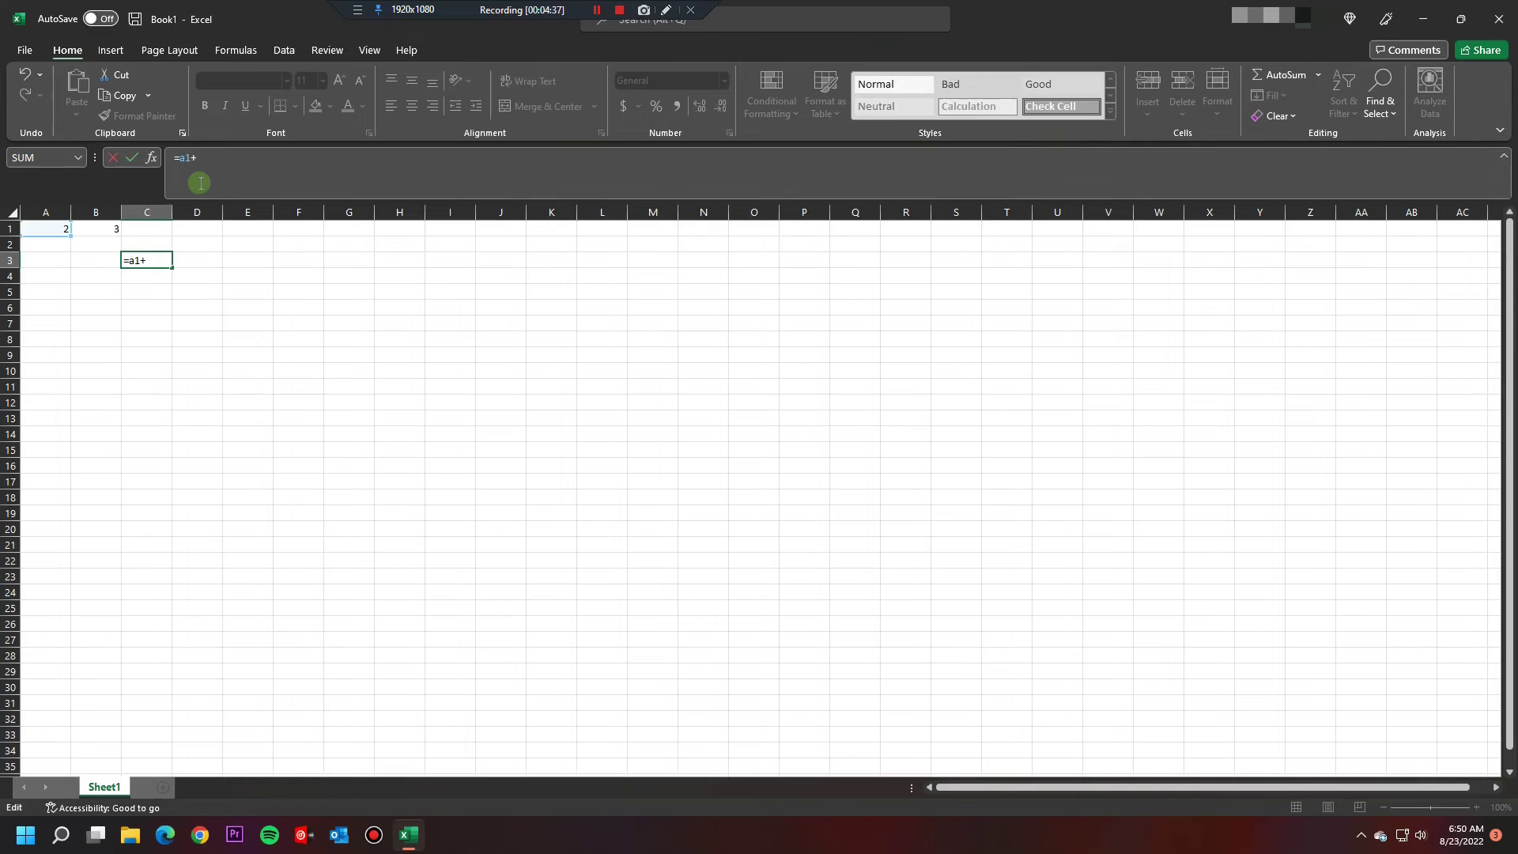
{"action": "type", "text": "+b1"}
{"action": "key", "text": "Return"}
Rebuild the formula =A1+B1 in cell C3 by picking cells A1 and B1 on the sheet as references.
{"action": "left_click", "coordinate": [144, 258]}
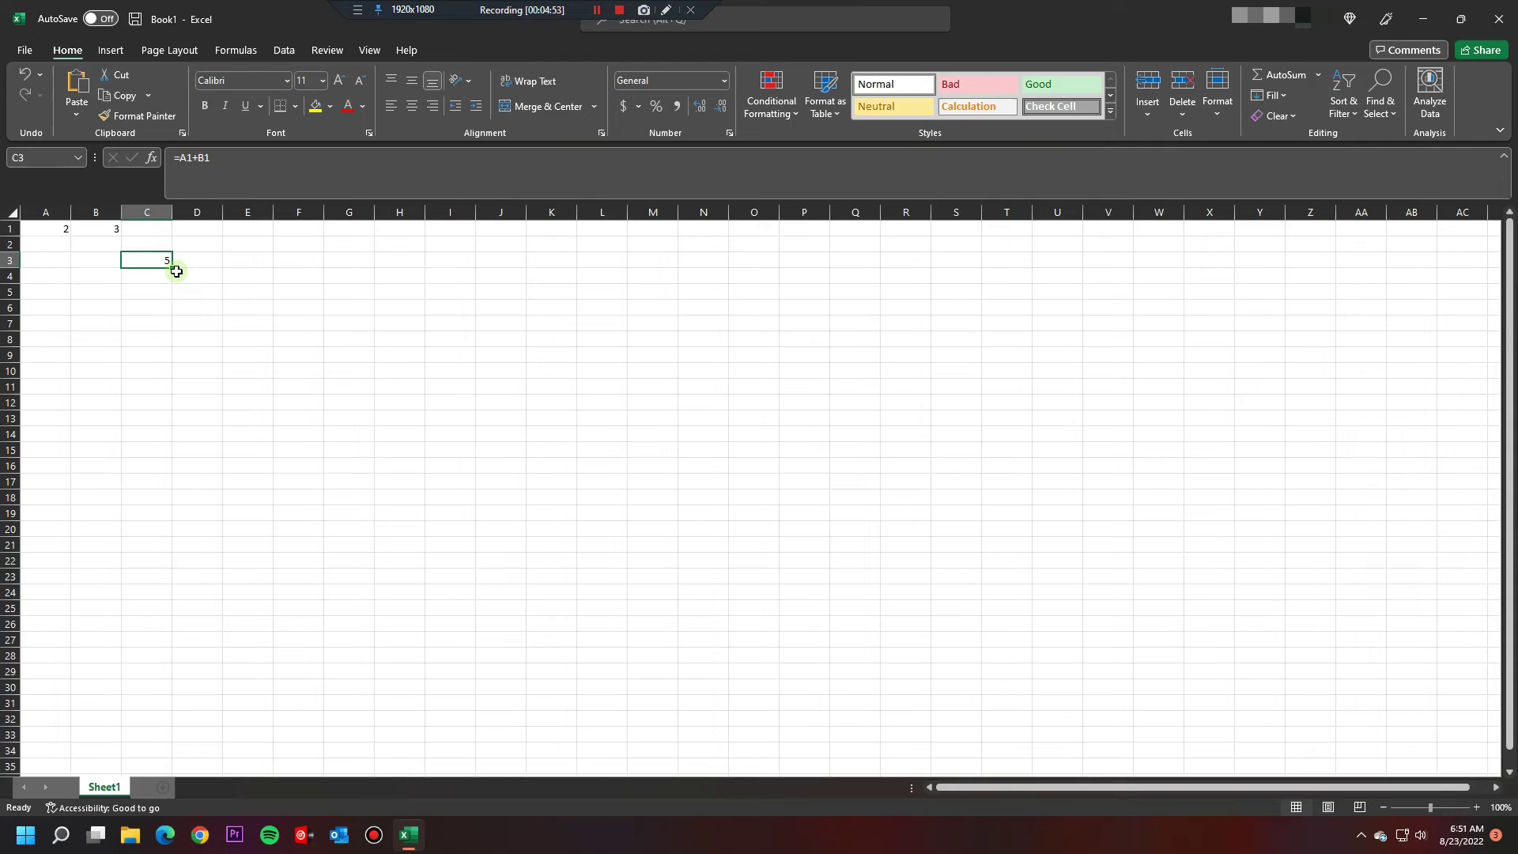
{"action": "type", "text": "="}
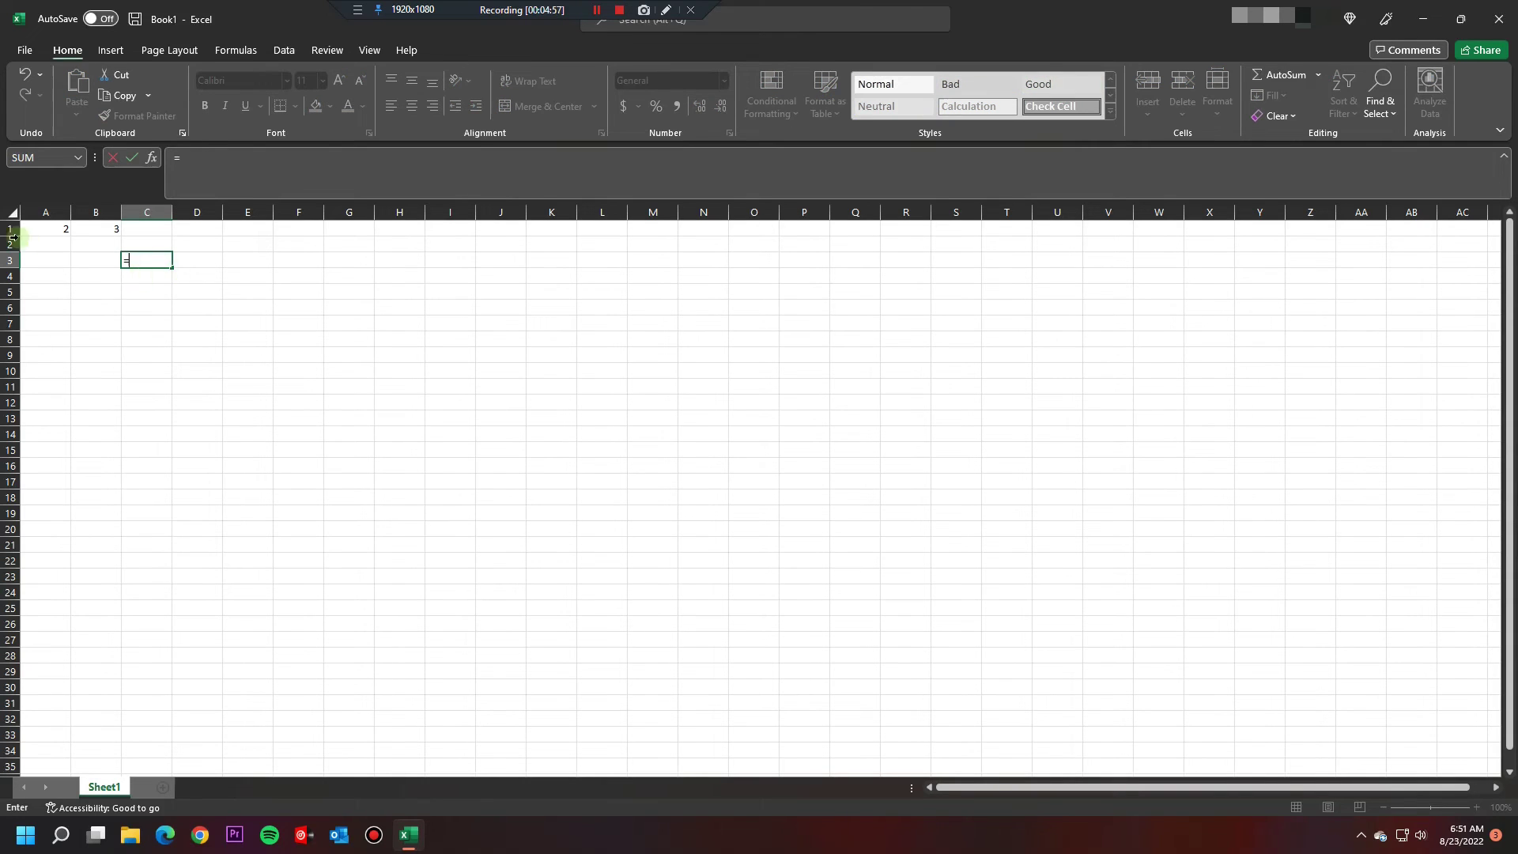
{"action": "left_click", "coordinate": [44, 226]}
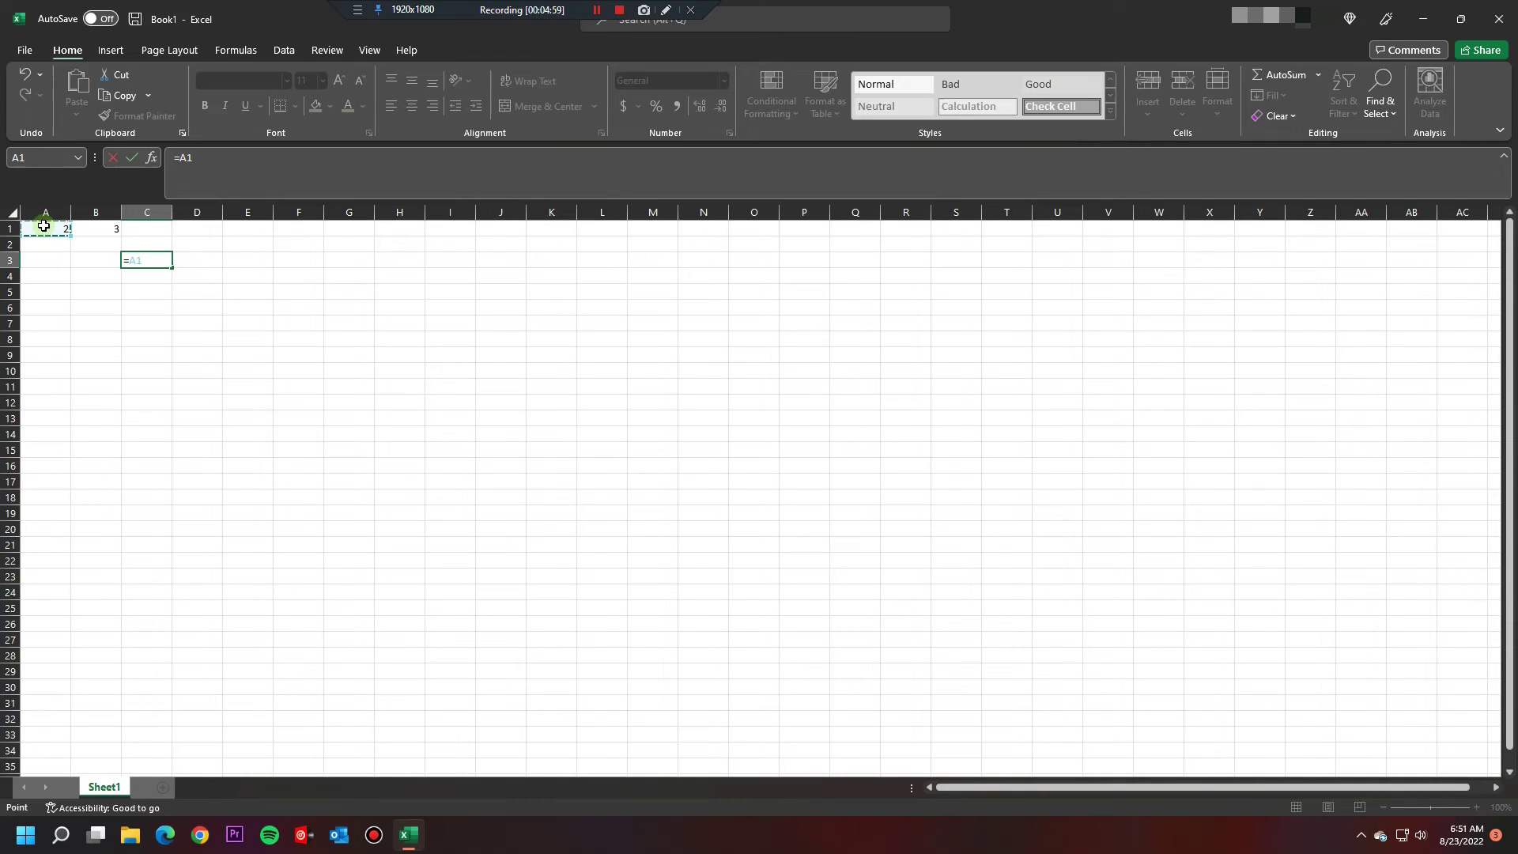
{"action": "type", "text": "+"}
{"action": "left_click", "coordinate": [82, 228]}
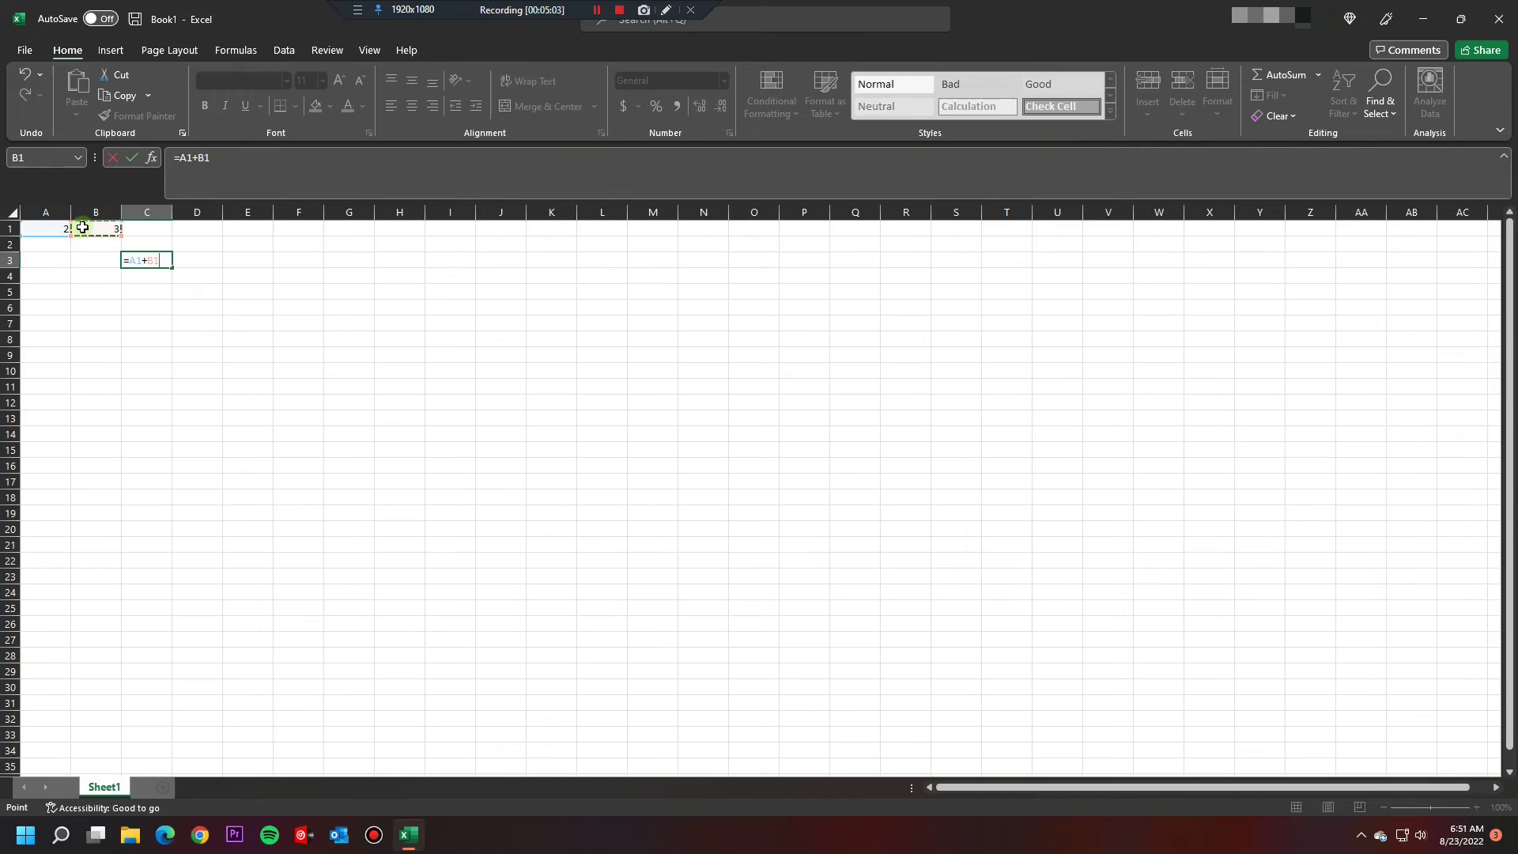
{"action": "key", "text": "Return"}
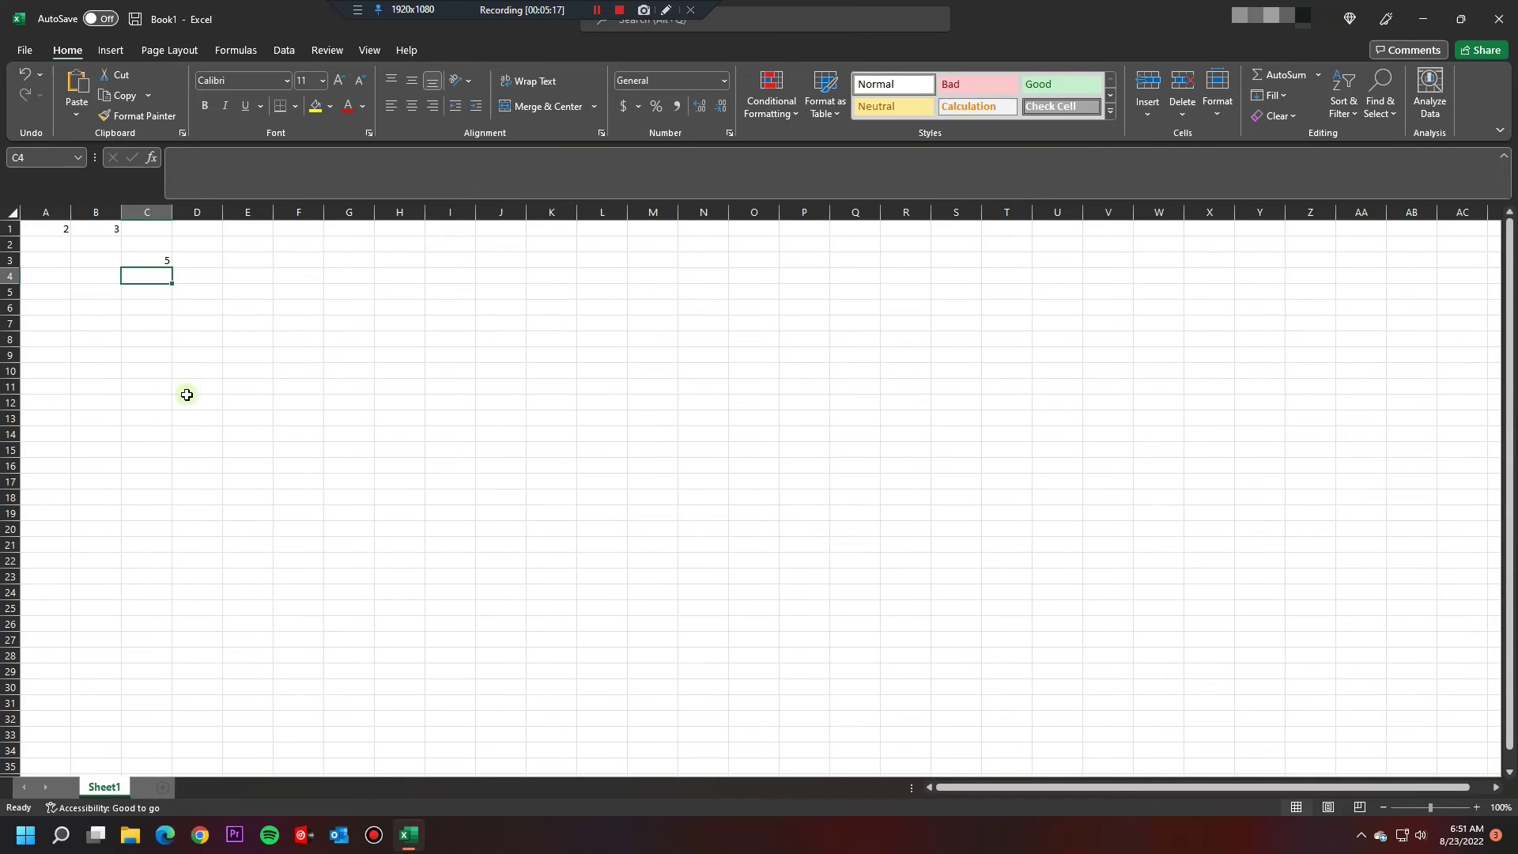
Build the formula =A1+B1 in cell E1 by stepping the reference selection across to A1 and to B1.
{"action": "left_click", "coordinate": [253, 231]}
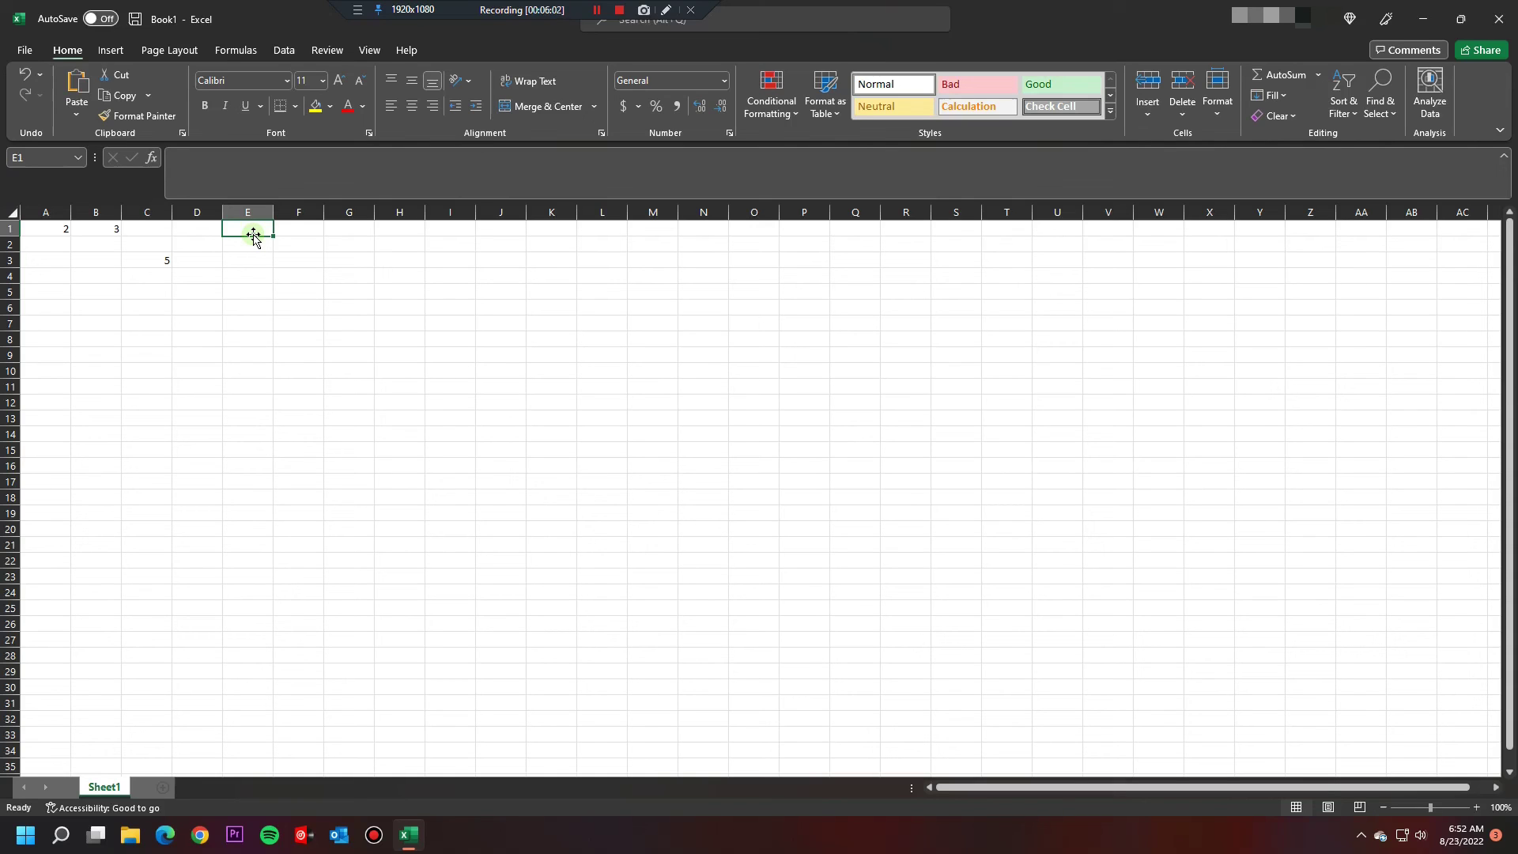
{"action": "type", "text": "="}
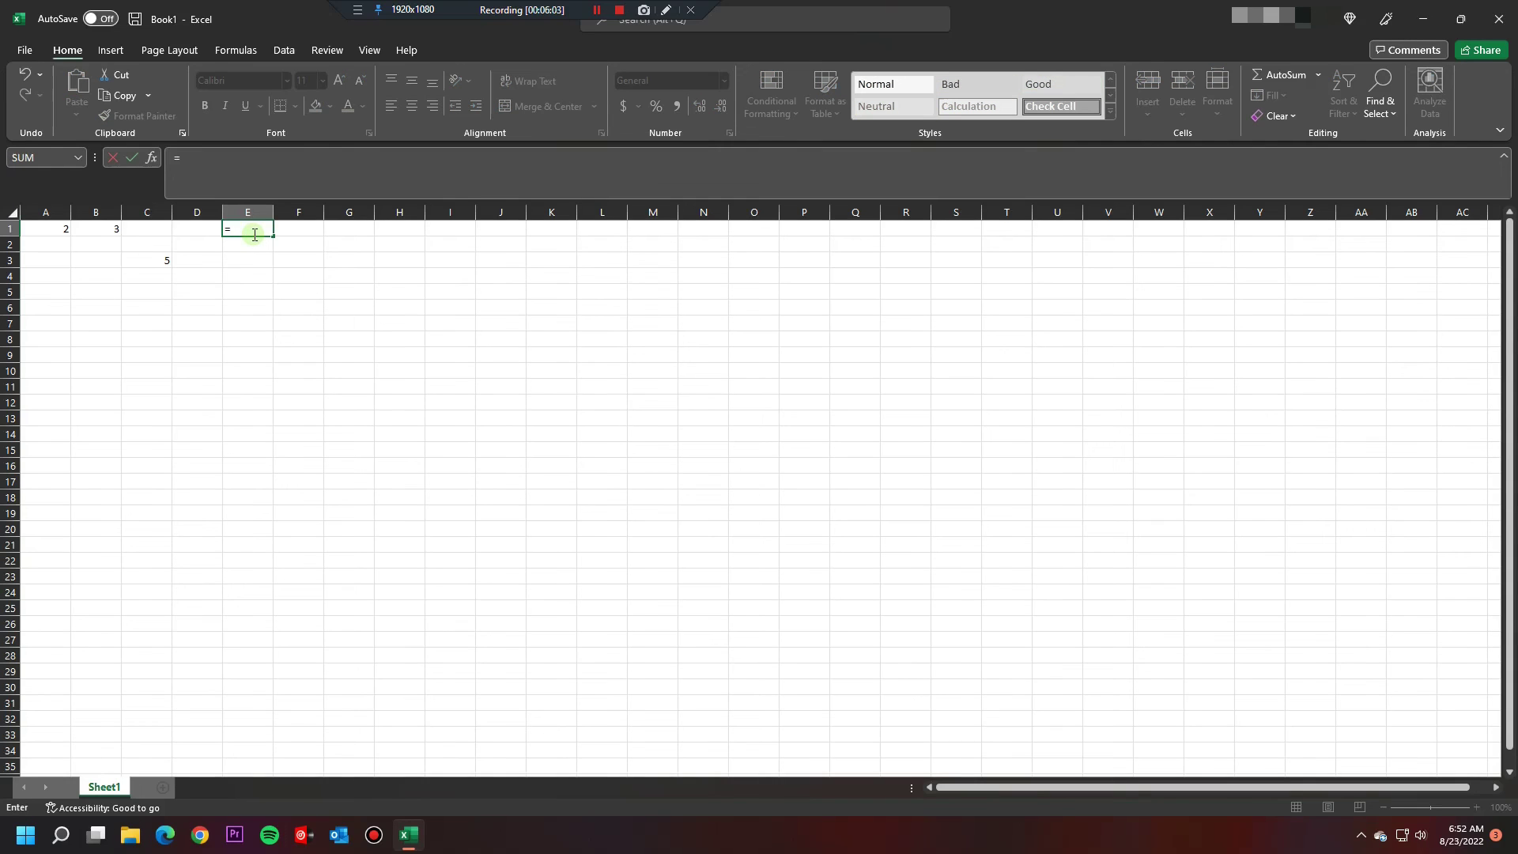
{"action": "key", "text": "Left"}
{"action": "key", "text": "Left"}
{"action": "key", "text": "Left"}
{"action": "key", "text": "Left"}
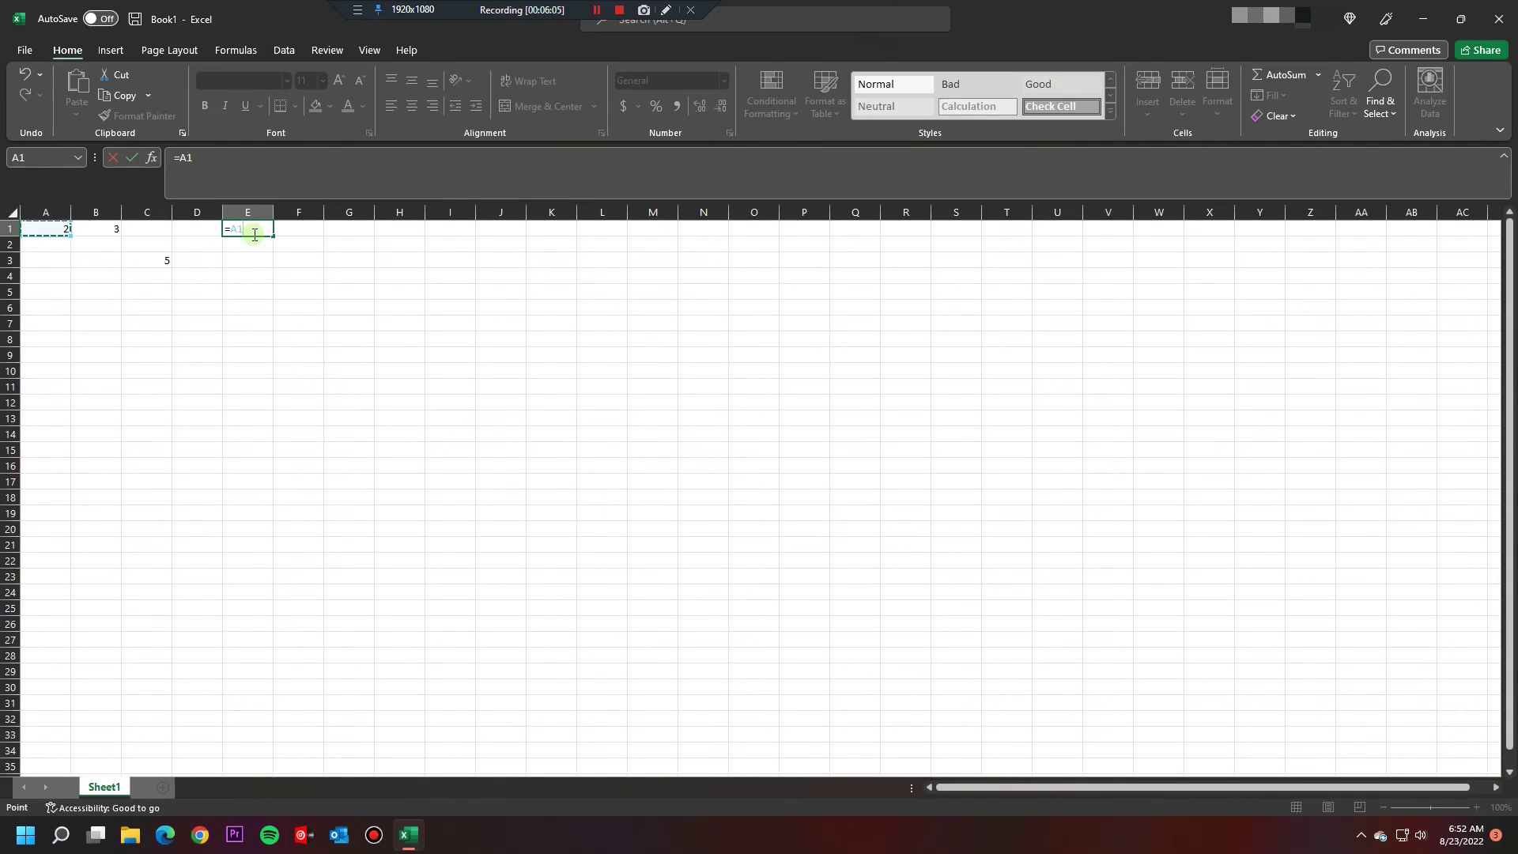
{"action": "type", "text": "+"}
{"action": "key", "text": "Left"}
{"action": "key", "text": "Left"}
{"action": "key", "text": "Left"}
{"action": "key", "text": "Return"}
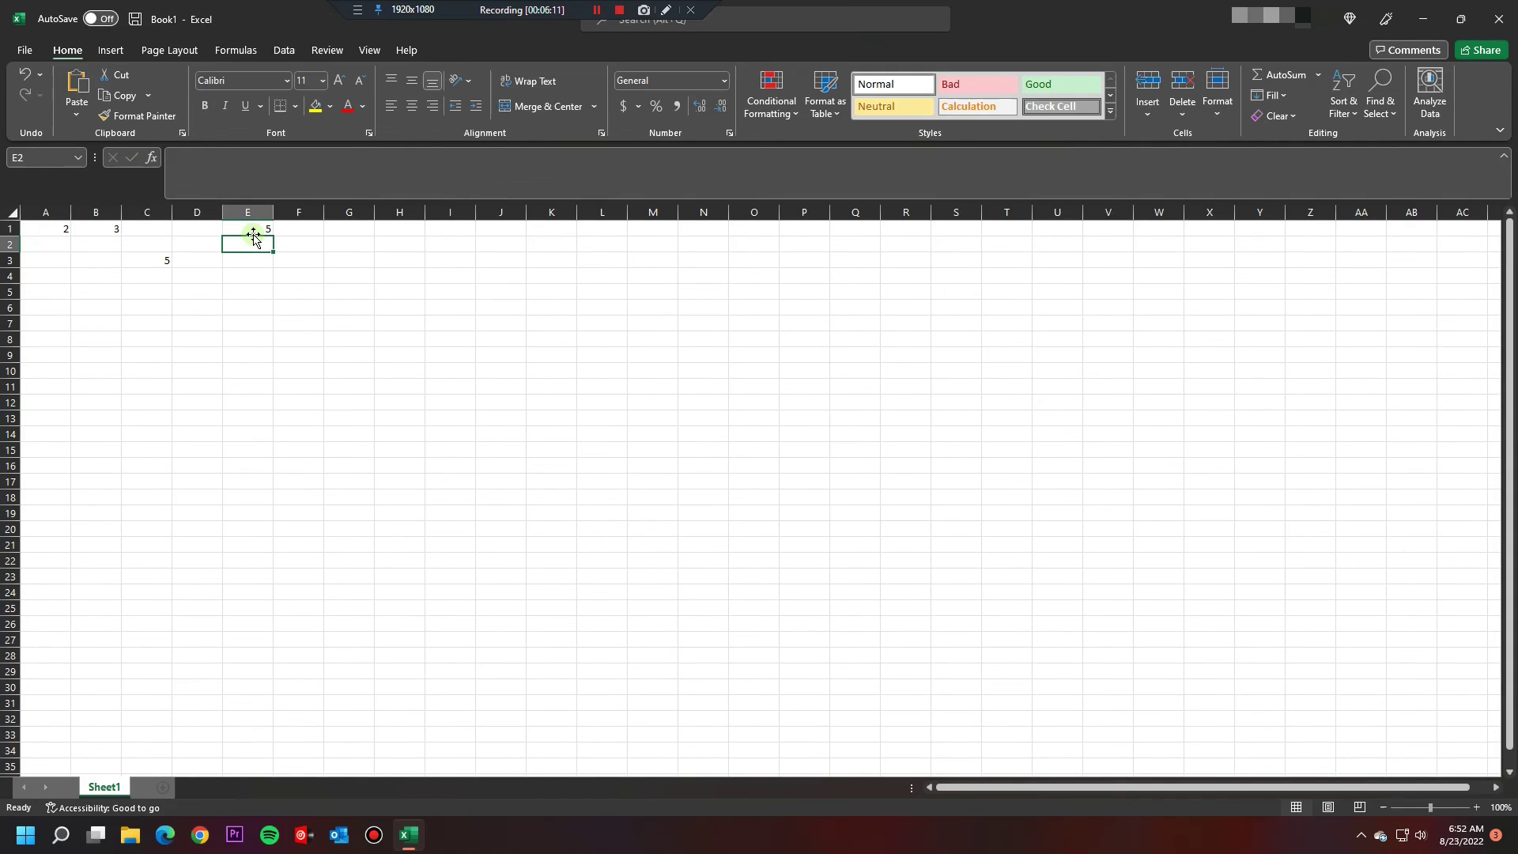
Snip the "Methods for entering formulas" text, mark its four bullet points with red strokes in Snipping Tool, and close it.
{"action": "left_click", "coordinate": [252, 310]}
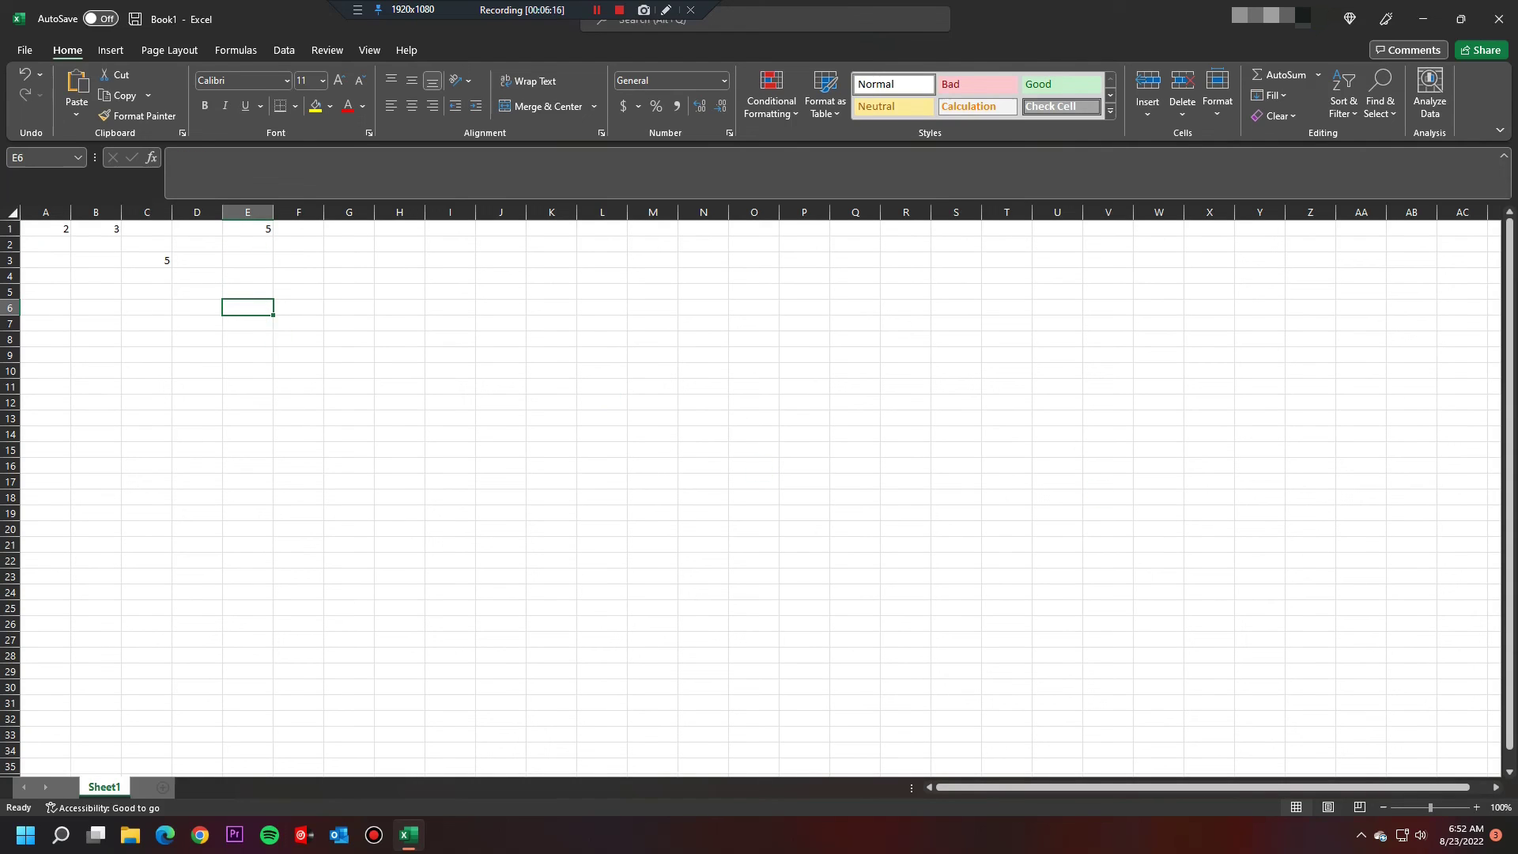
{"action": "key", "text": "super+shift+s"}
{"action": "left_click", "coordinate": [1246, 729]}
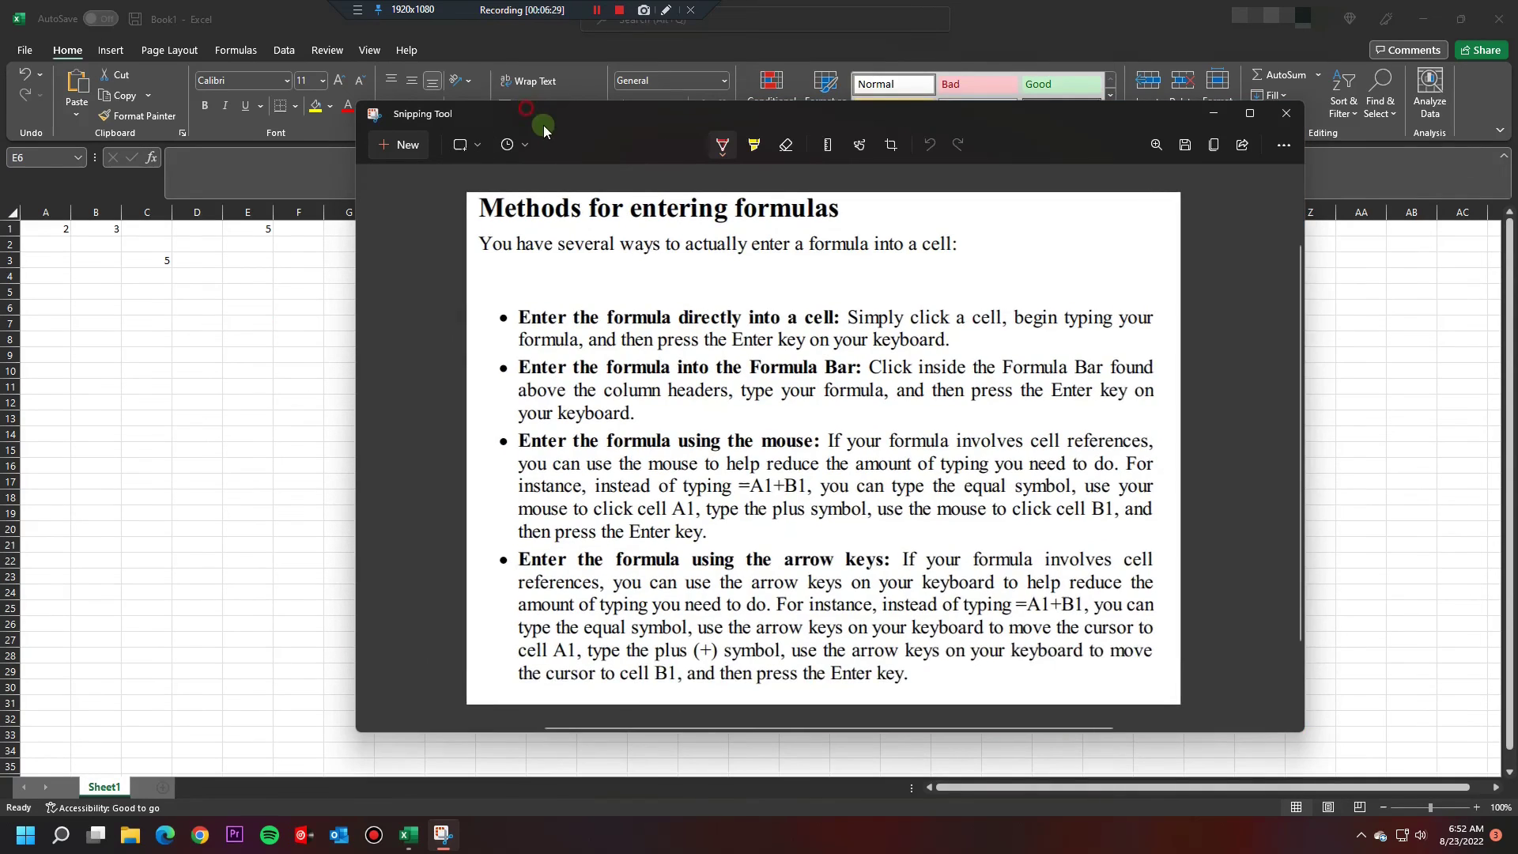
{"action": "left_click_drag", "start_coordinate": [527, 102], "coordinate": [577, 125]}
{"action": "left_click_drag", "start_coordinate": [537, 338], "coordinate": [564, 316]}
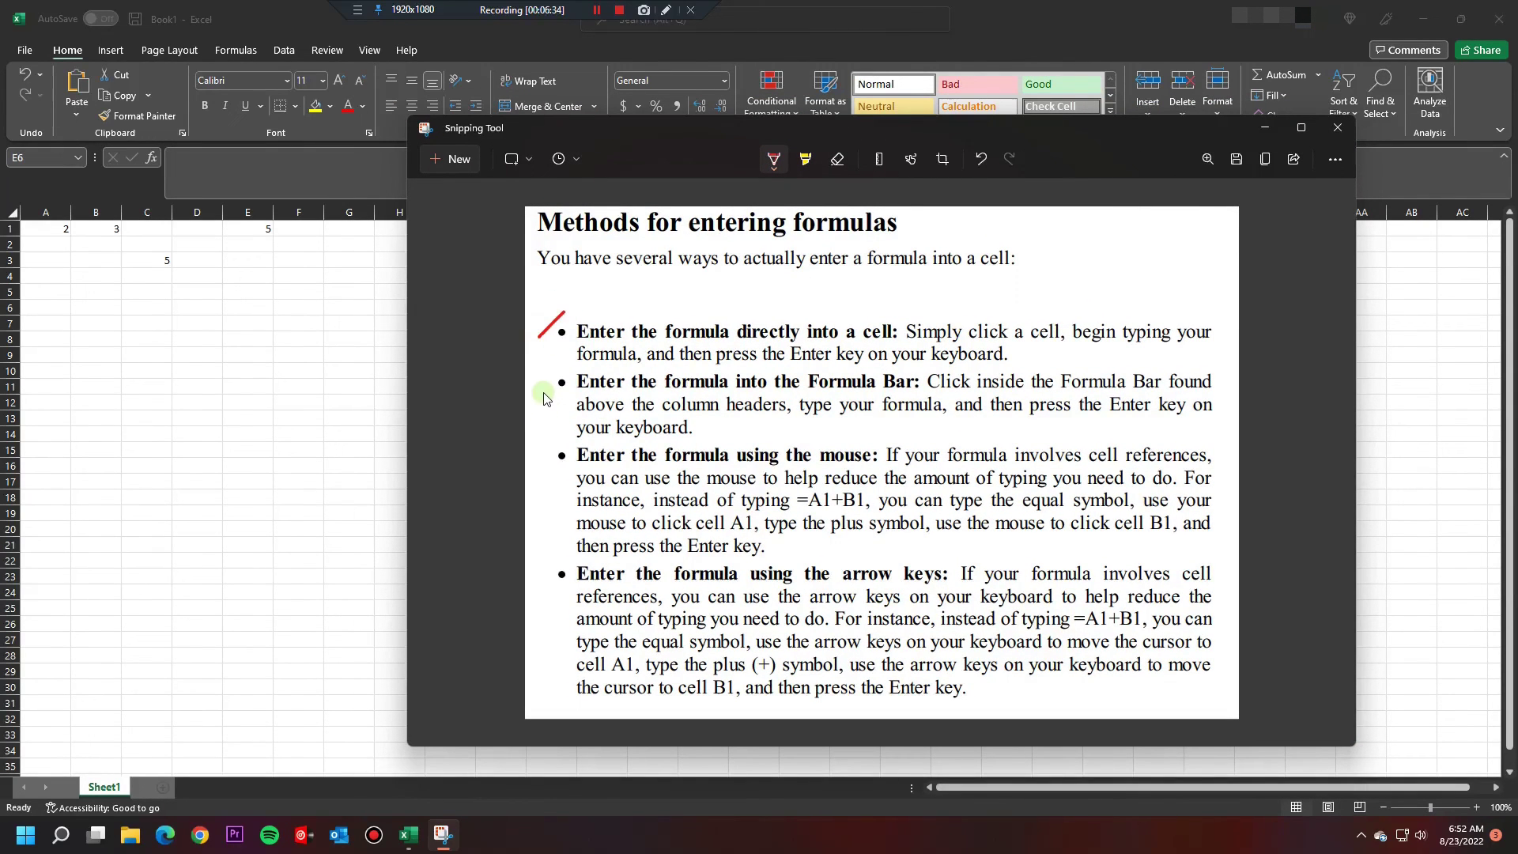
{"action": "left_click_drag", "start_coordinate": [542, 402], "coordinate": [564, 378]}
{"action": "left_click_drag", "start_coordinate": [541, 472], "coordinate": [563, 451]}
{"action": "left_click_drag", "start_coordinate": [541, 591], "coordinate": [566, 569]}
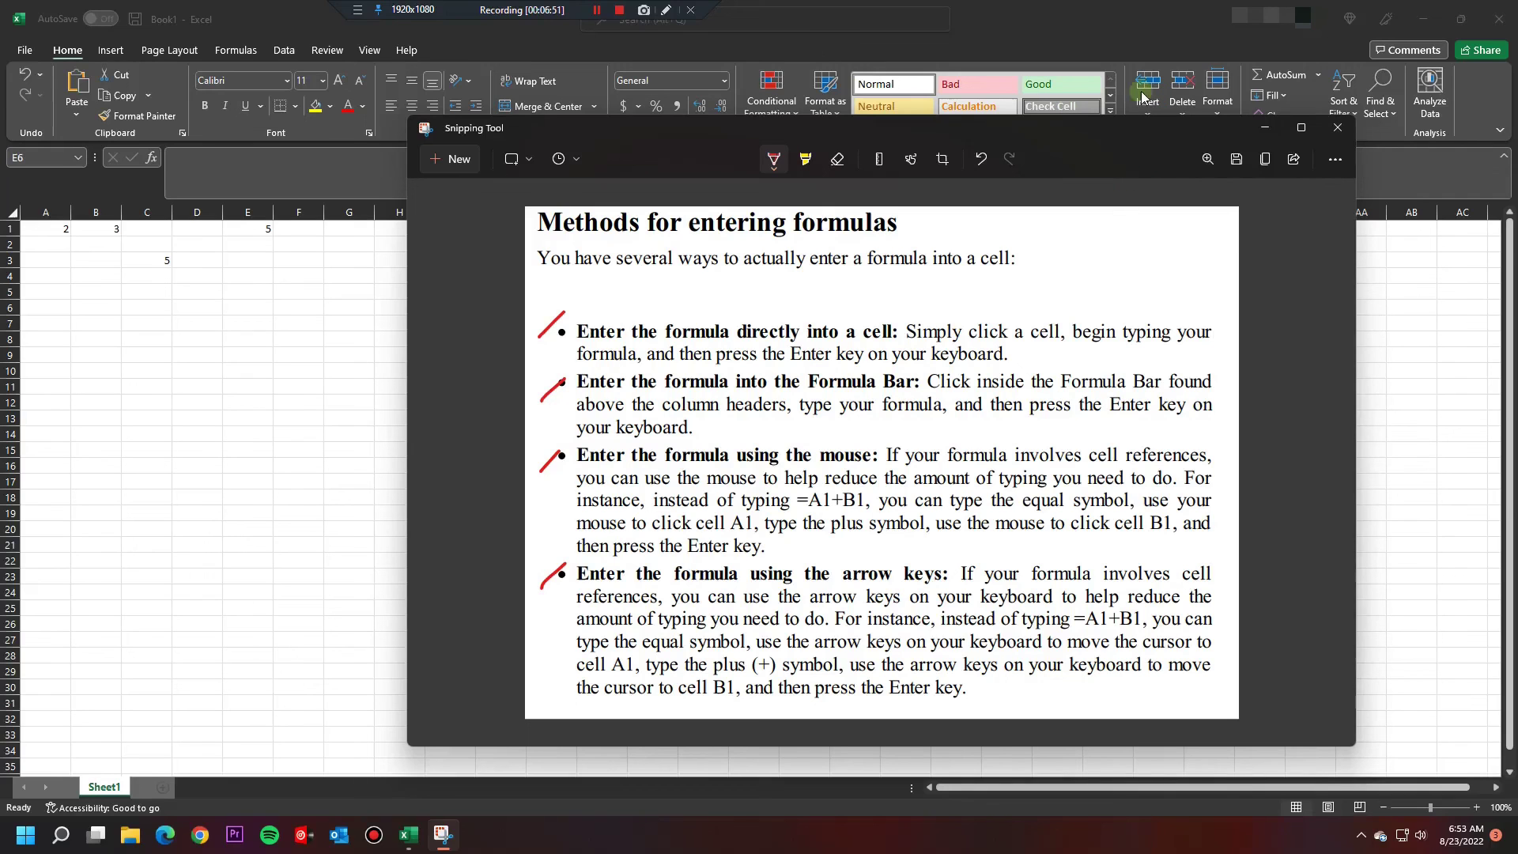
{"action": "left_click", "coordinate": [1336, 127]}
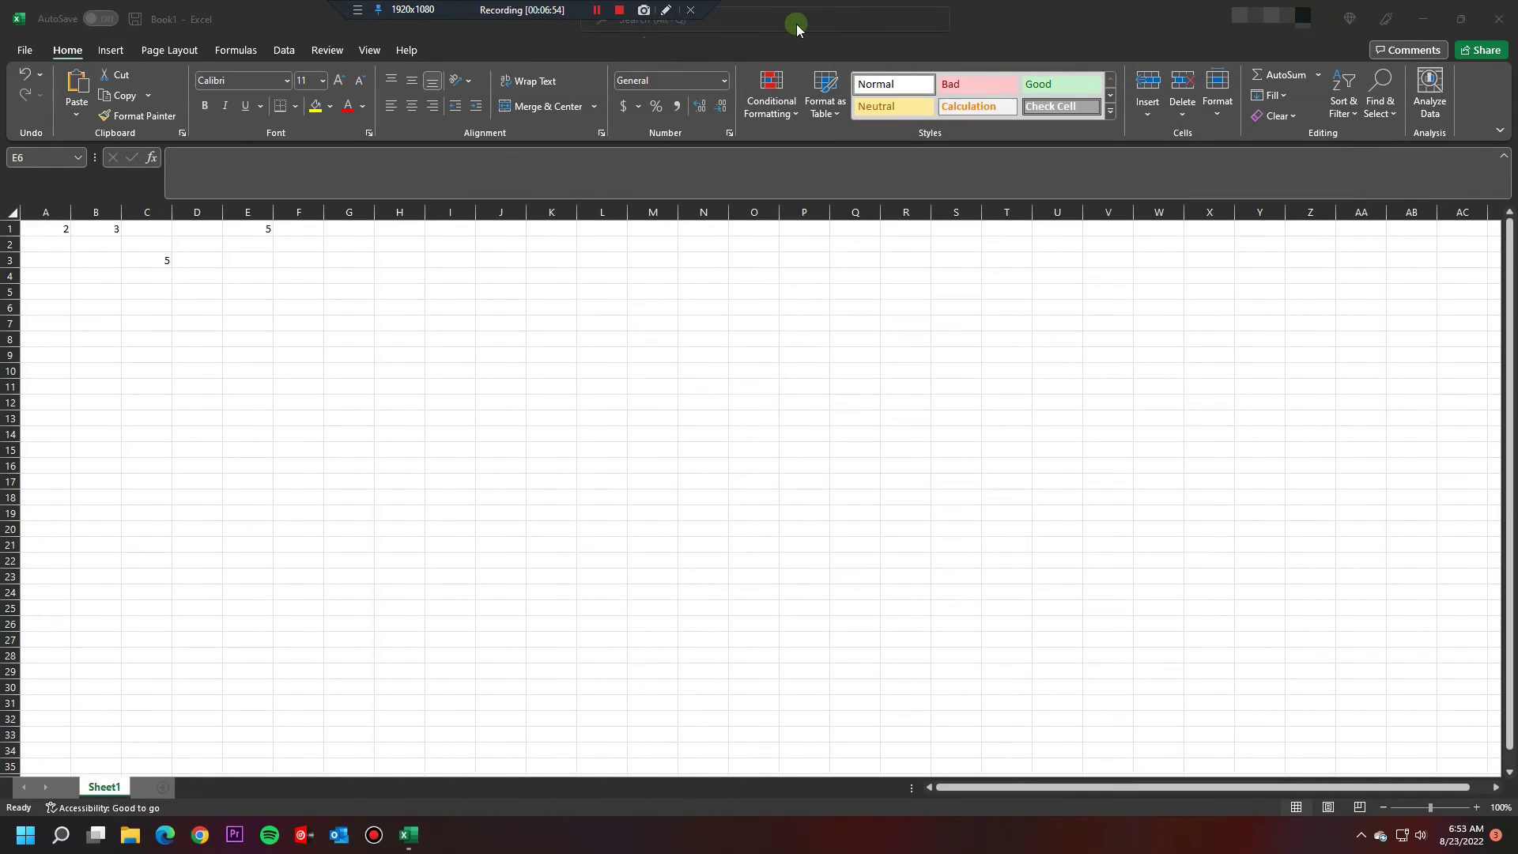